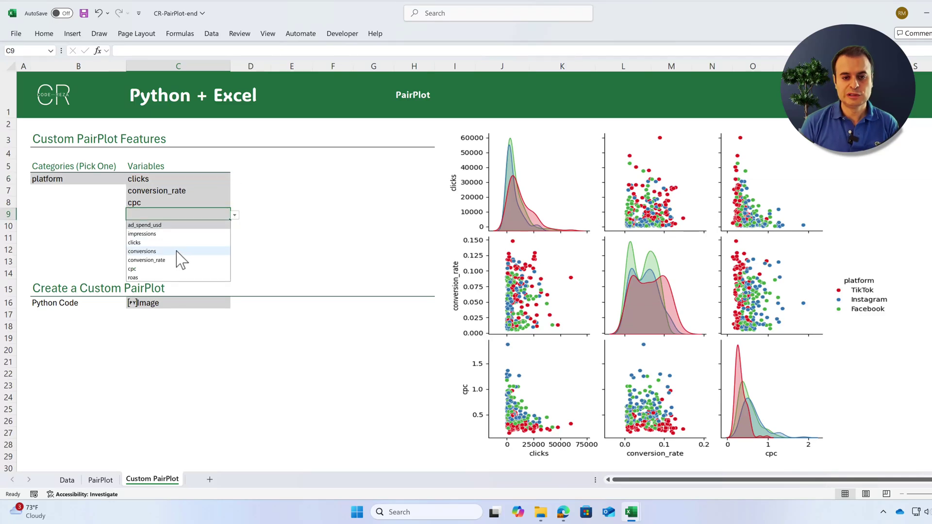
Step: Add conversions as the variable in C9 and set category B6 to age_group
{"action": "left_click", "coordinate": [180, 253]}
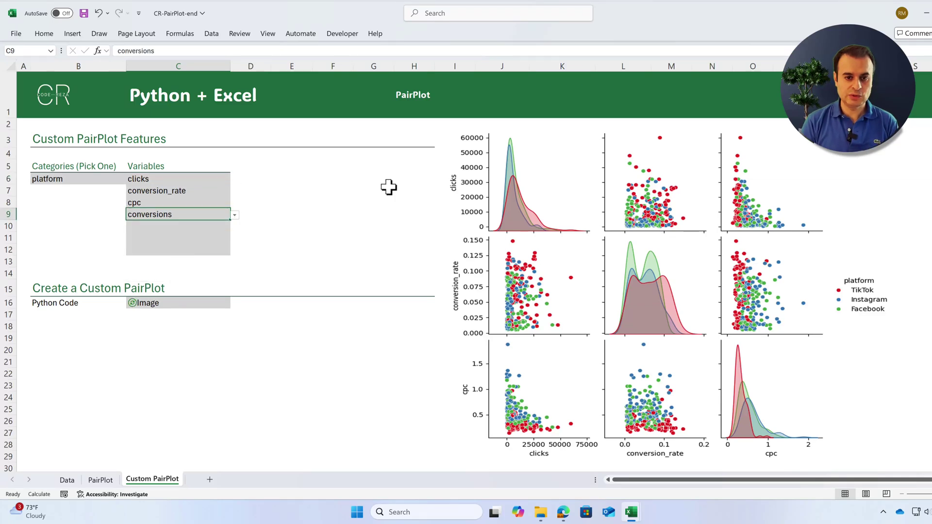
{"action": "left_click", "coordinate": [116, 181]}
{"action": "left_click", "coordinate": [130, 180]}
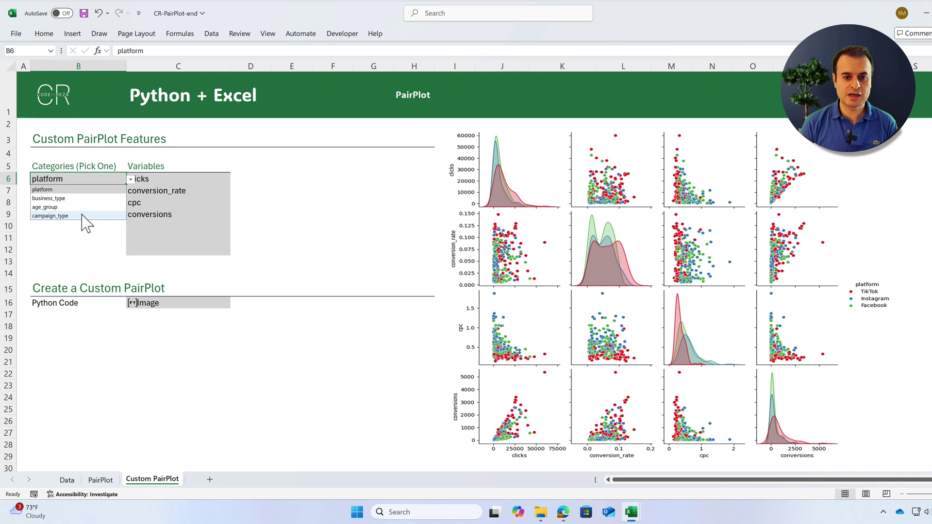
{"action": "left_click", "coordinate": [82, 208]}
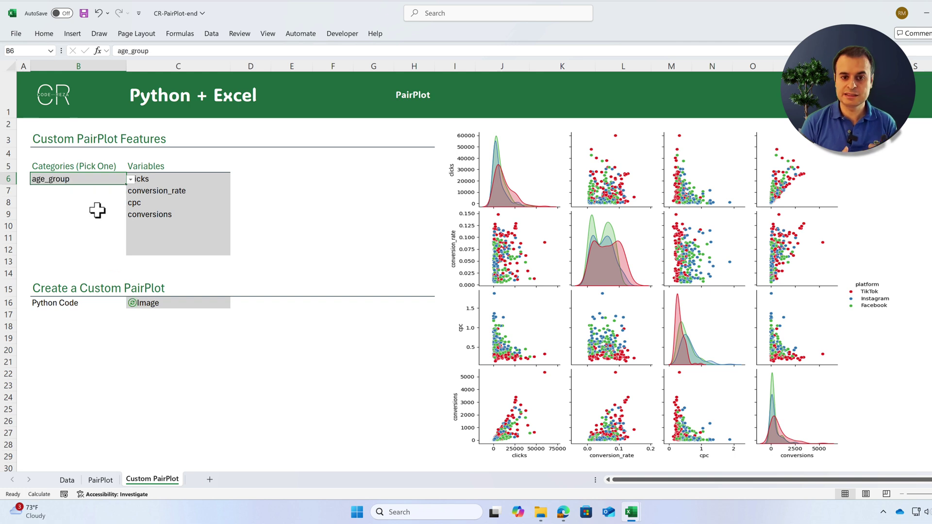
Step: Clear C8:C9, leaving only clicks and conversion_rate as variables, and show the Data sheet
{"action": "left_click_drag", "start_coordinate": [165, 203], "coordinate": [167, 212]}
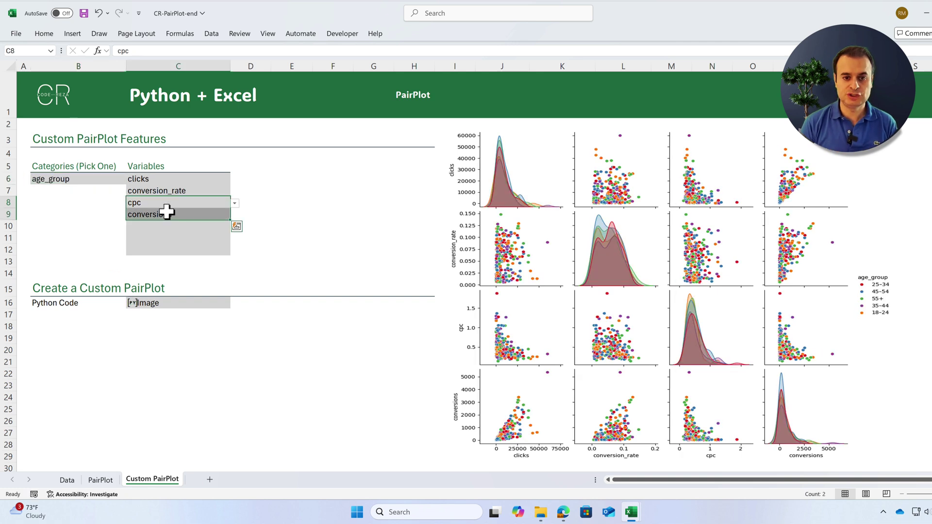
{"action": "key", "text": "Delete"}
{"action": "left_click", "coordinate": [78, 190]}
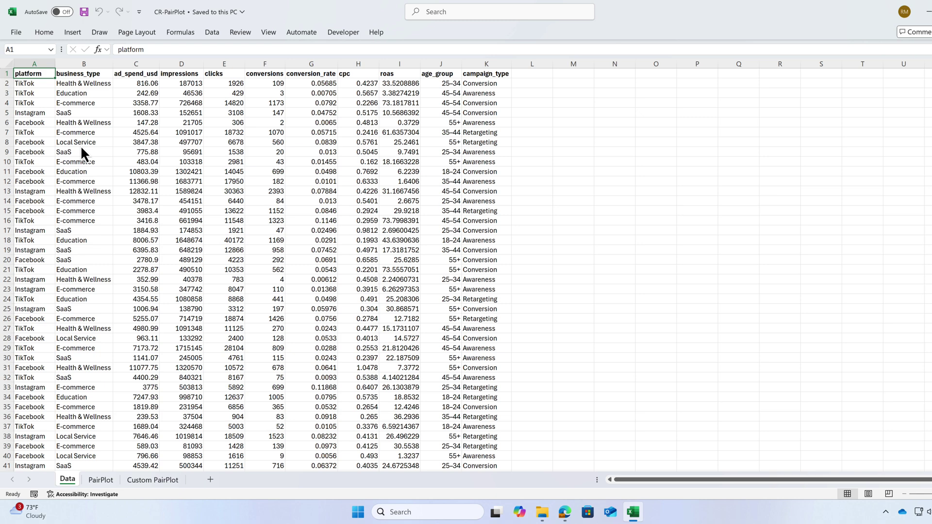
{"action": "left_click", "coordinate": [38, 62]}
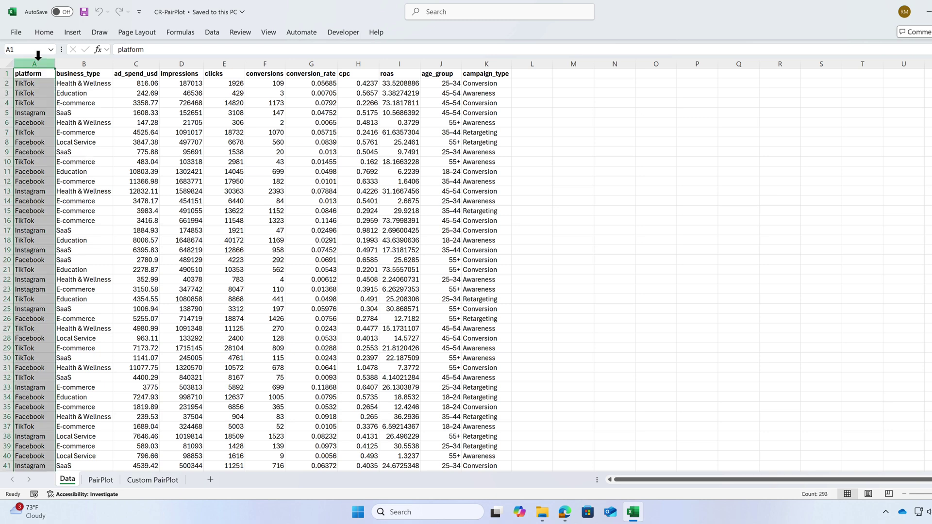
{"action": "left_click", "coordinate": [108, 104]}
{"action": "left_click", "coordinate": [192, 63]}
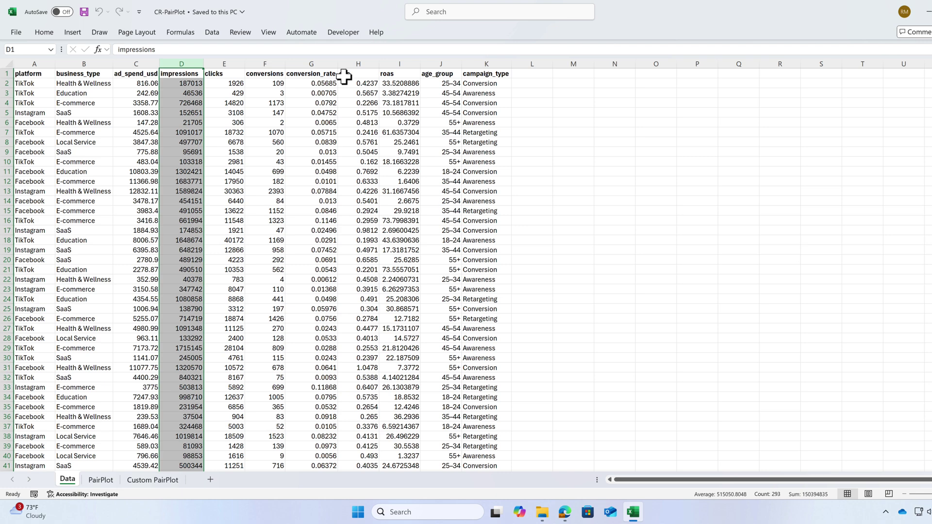
{"action": "left_click_drag", "start_coordinate": [343, 74], "coordinate": [486, 74]}
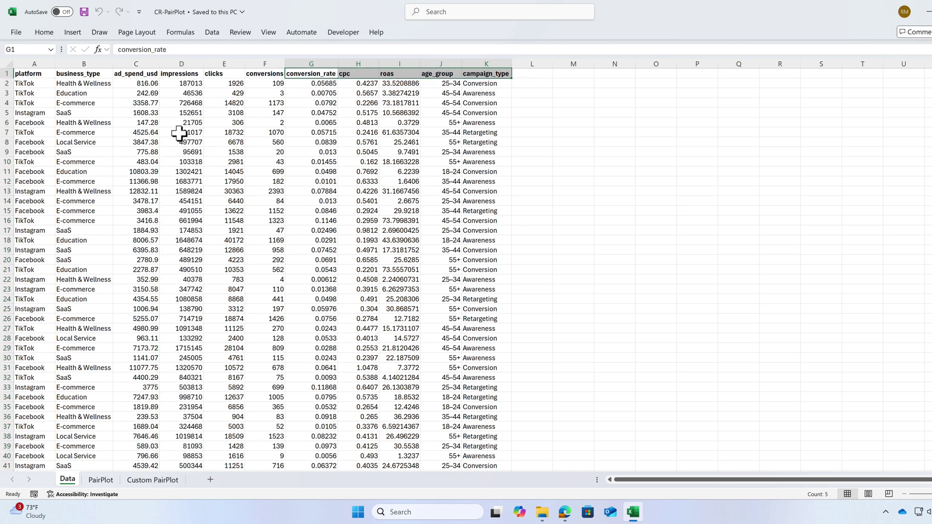
{"action": "left_click", "coordinate": [48, 75]}
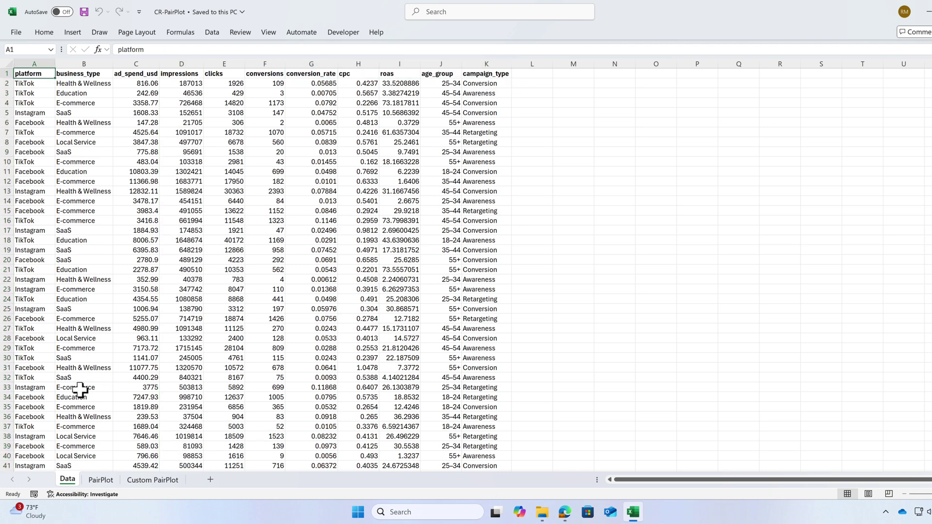
Step: Make cell C4 on the PairPlot sheet a Python cell with =PY and enlarge the code area
{"action": "left_click", "coordinate": [100, 481]}
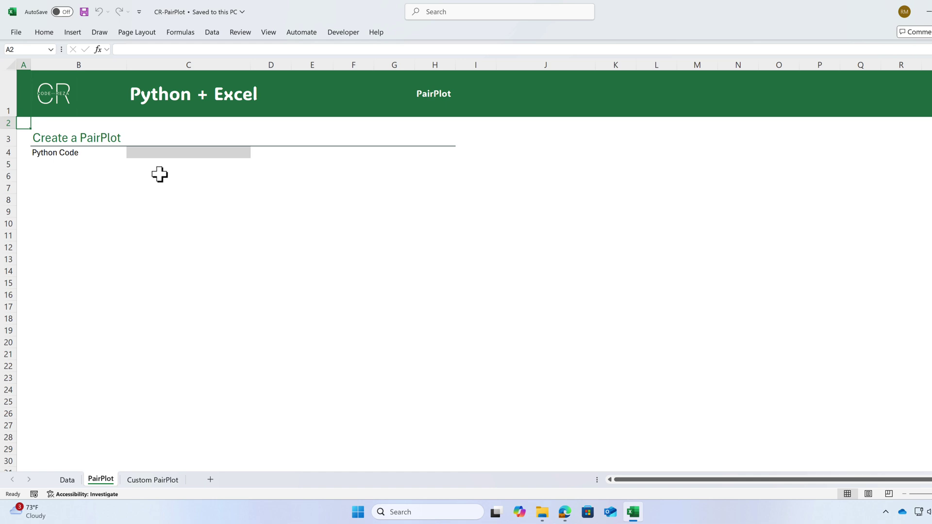
{"action": "left_click", "coordinate": [166, 154]}
{"action": "double_click", "coordinate": [180, 155]}
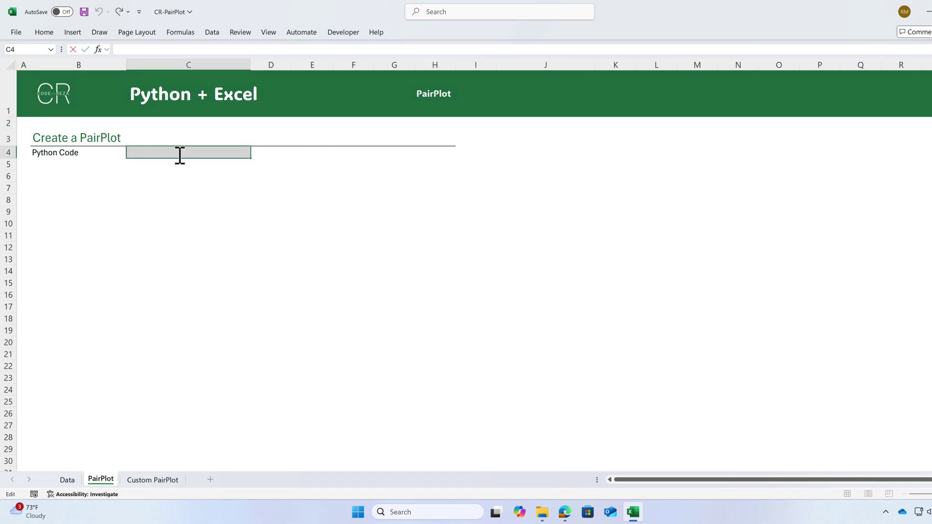
{"action": "type", "text": "=PY"}
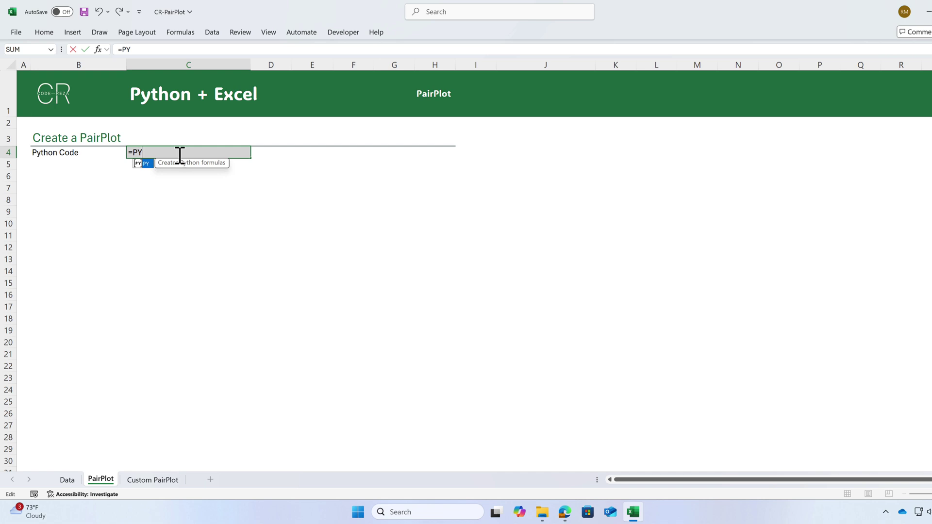
{"action": "key", "text": "Tab"}
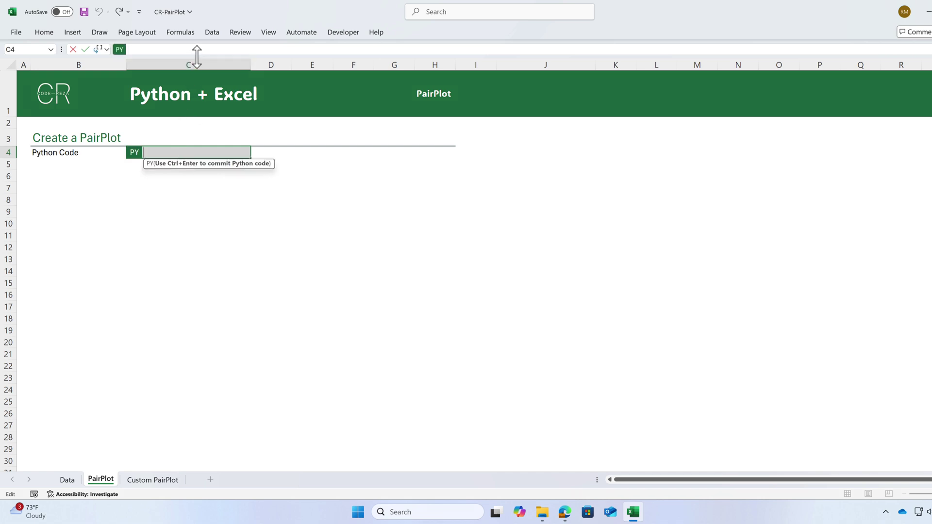
{"action": "left_click_drag", "start_coordinate": [197, 55], "coordinate": [183, 162]}
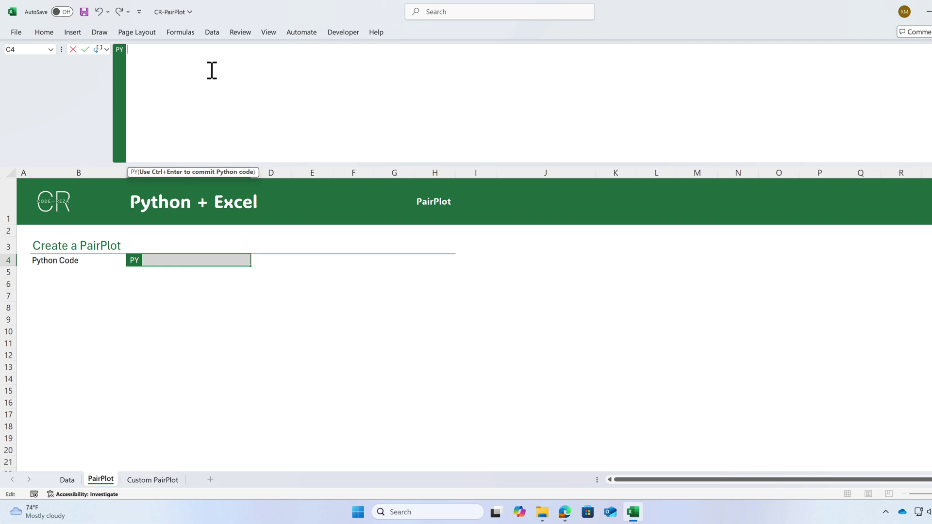
Step: Enter df = xl("Data!A1:K293", headers=True) by selecting the table on the Data sheet
{"action": "type", "text": "df ="}
{"action": "left_click", "coordinate": [67, 480]}
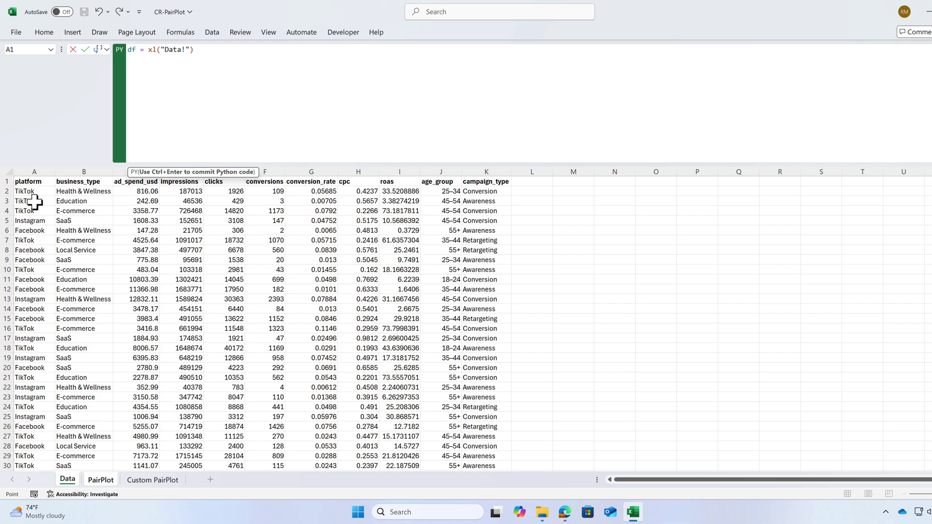
{"action": "left_click_drag", "start_coordinate": [34, 181], "coordinate": [509, 439]}
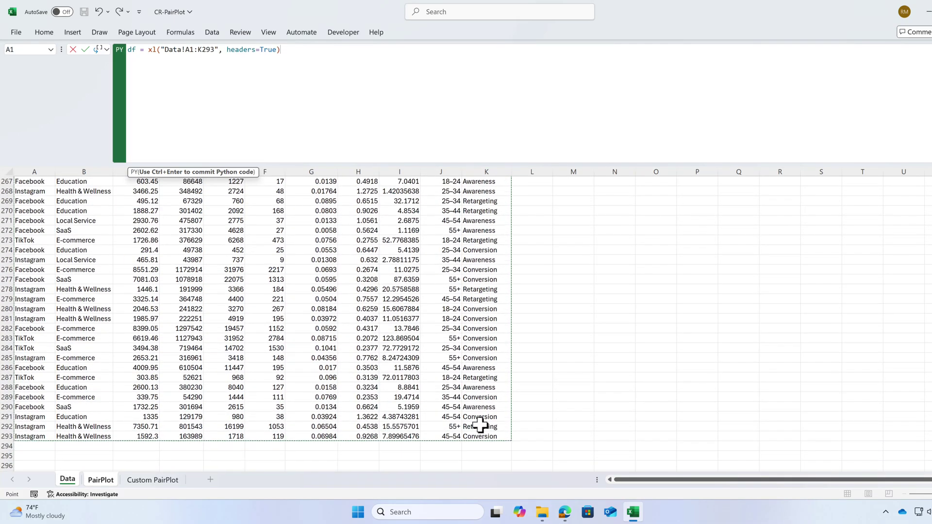
{"action": "left_click", "coordinate": [303, 61]}
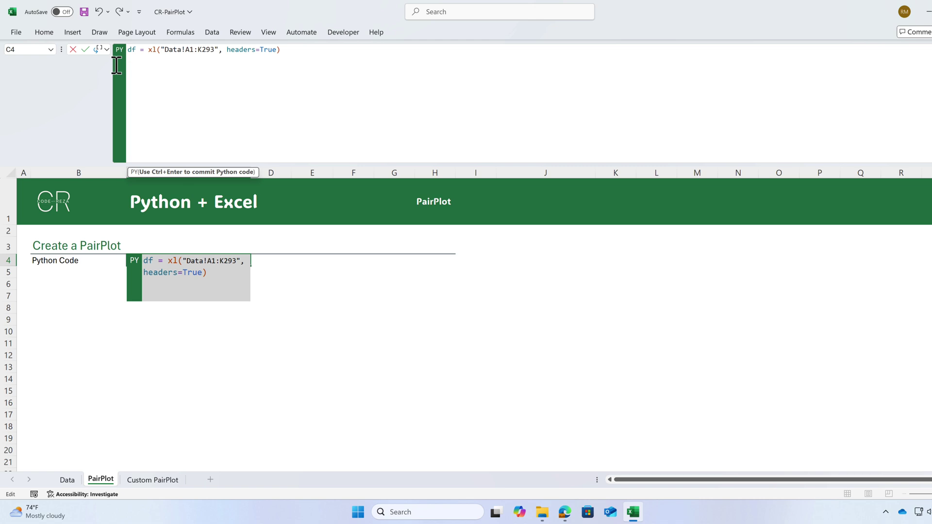
Step: Add sns.pairplot(df, vars=["conversion_rate", "cpc", "conversions", "roas"]) on a new line and run C4
{"action": "key", "text": "Return"}
{"action": "key", "text": "Return"}
{"action": "type", "text": "sns.pa"}
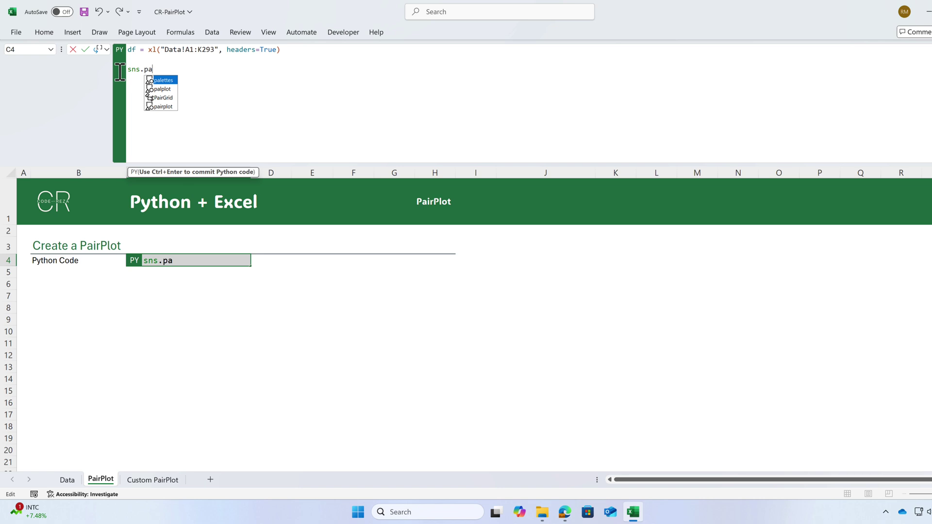
{"action": "type", "text": "irplot(df)"}
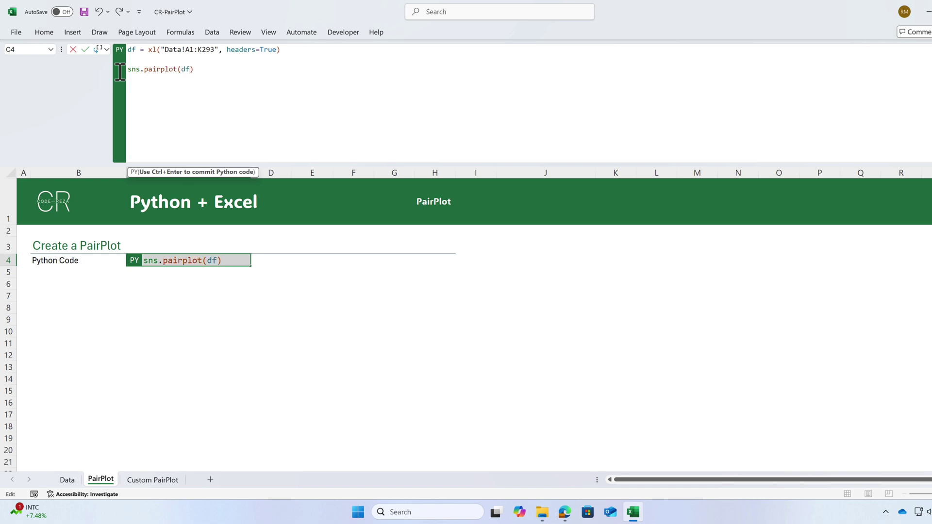
{"action": "type", "text": ", var"}
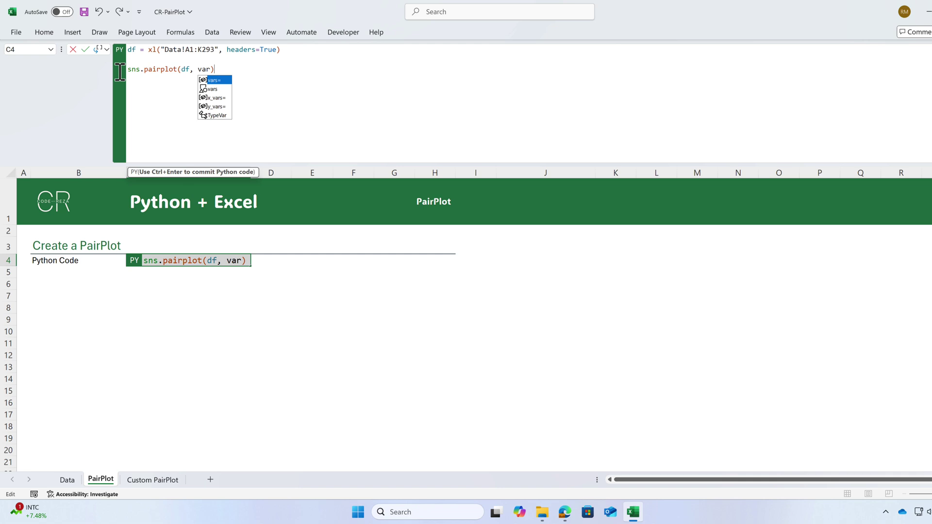
{"action": "type", "text": "s="}
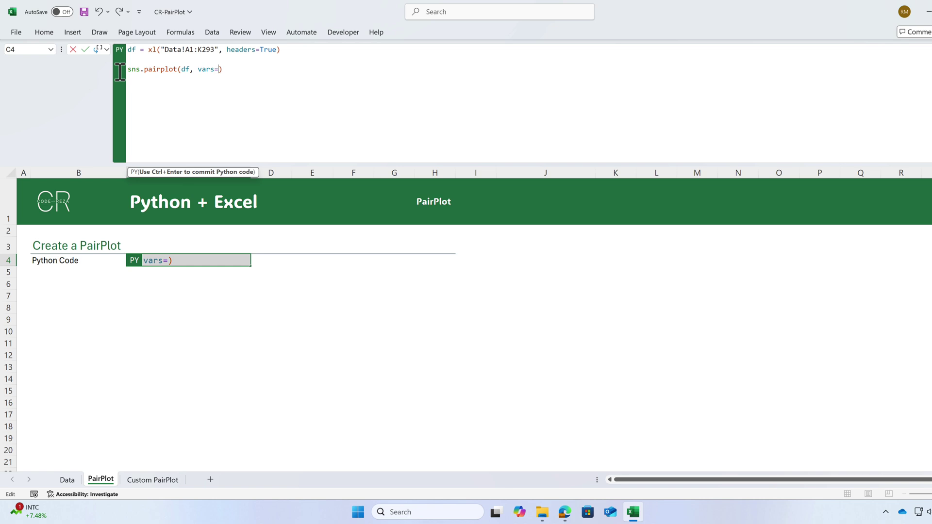
{"action": "type", "text": "[\"conversion_rate\", \"cpc\", \"conversions\", \"roas\"]"}
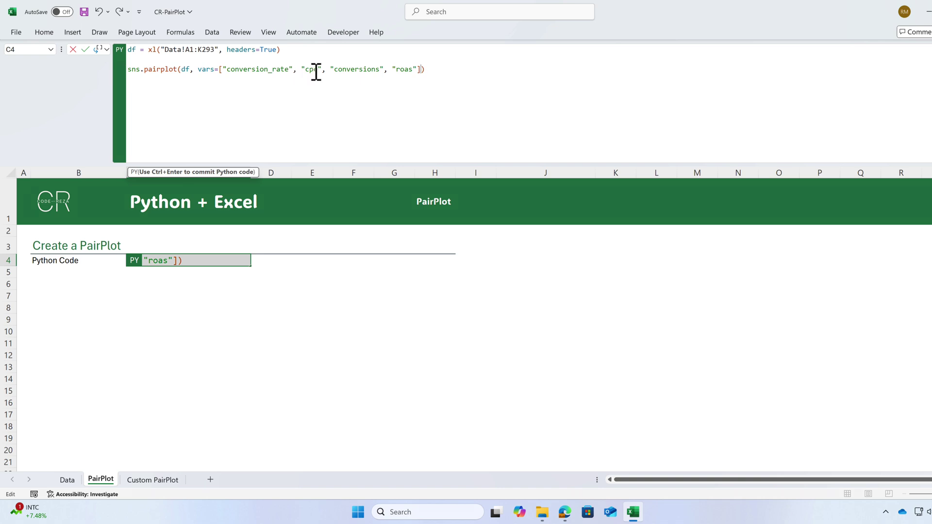
{"action": "left_click", "coordinate": [294, 70]}
{"action": "left_click", "coordinate": [432, 69]}
{"action": "key", "text": "ctrl+Return"}
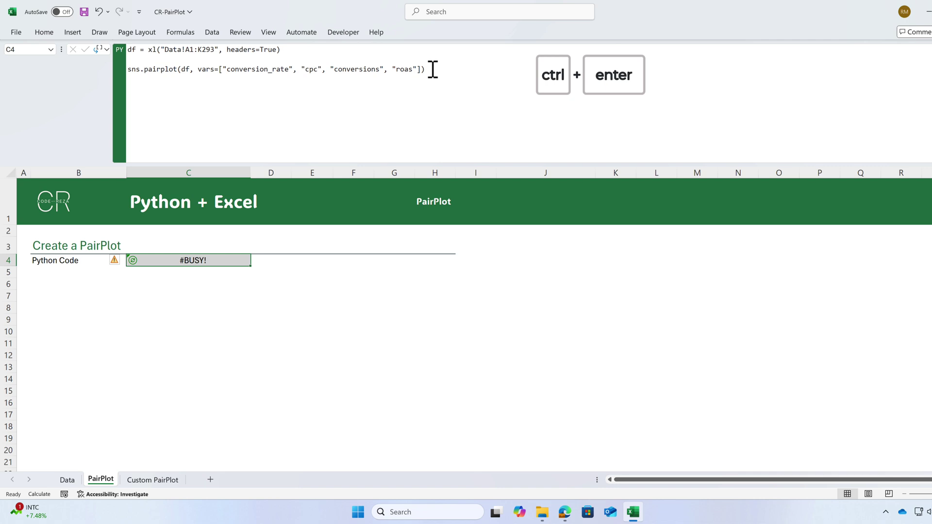
Step: Place C4's pair plot image over the cells and move it to columns G–L
{"action": "left_click", "coordinate": [132, 260]}
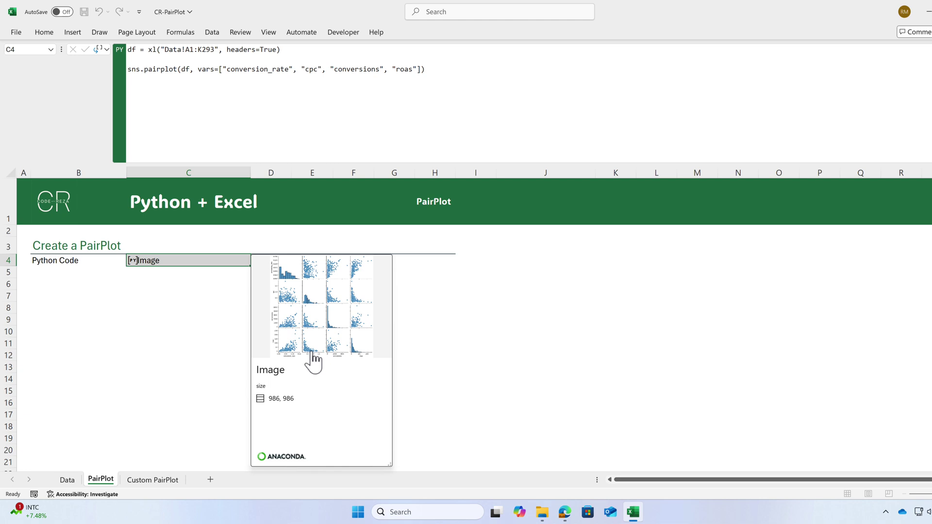
{"action": "left_click", "coordinate": [133, 261]}
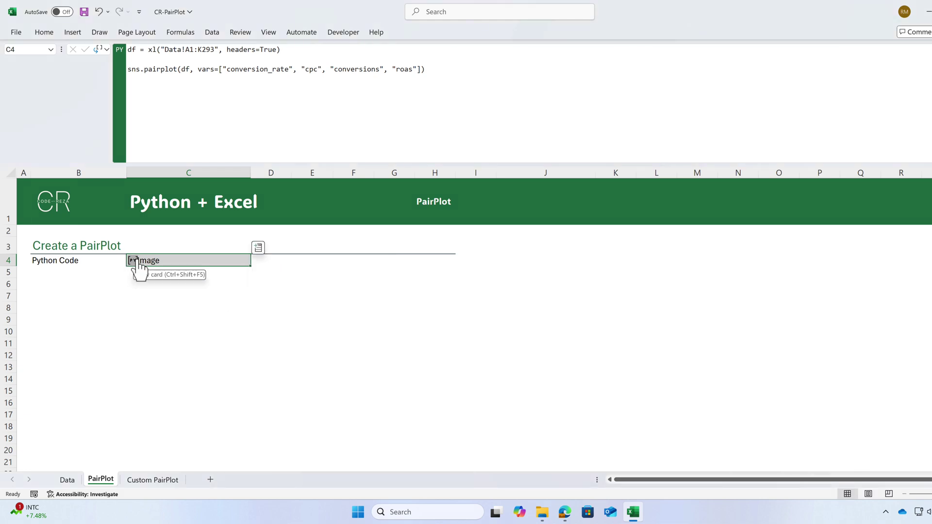
{"action": "right_click", "coordinate": [176, 261]}
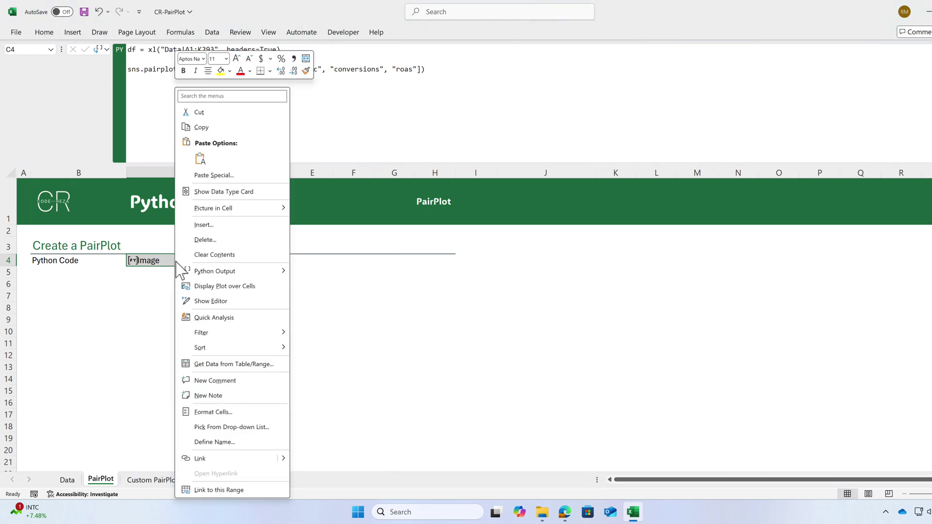
{"action": "left_click", "coordinate": [197, 287]}
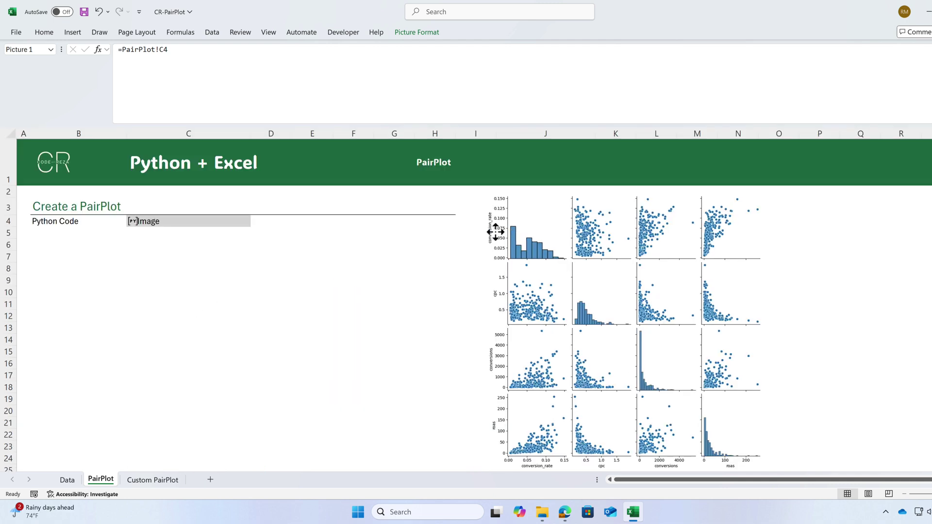
{"action": "left_click_drag", "start_coordinate": [496, 232], "coordinate": [431, 231]}
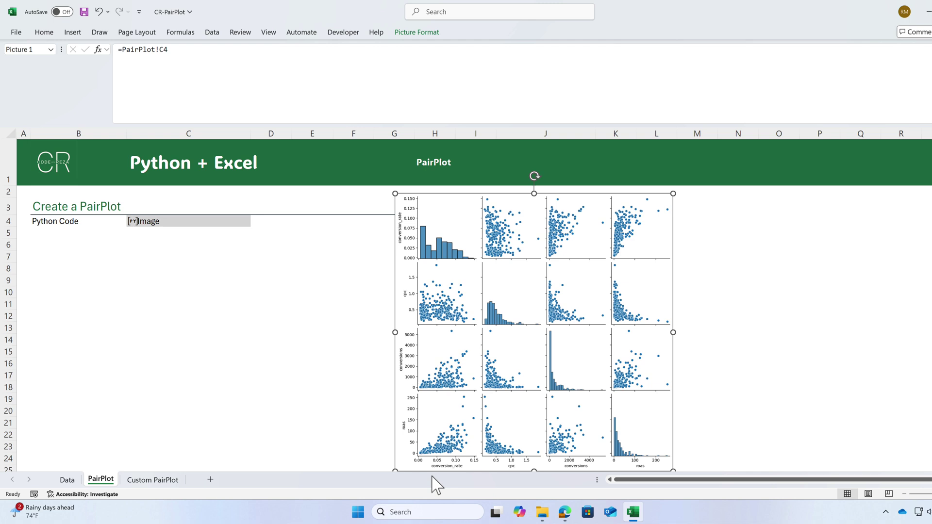
{"action": "key", "text": "Escape"}
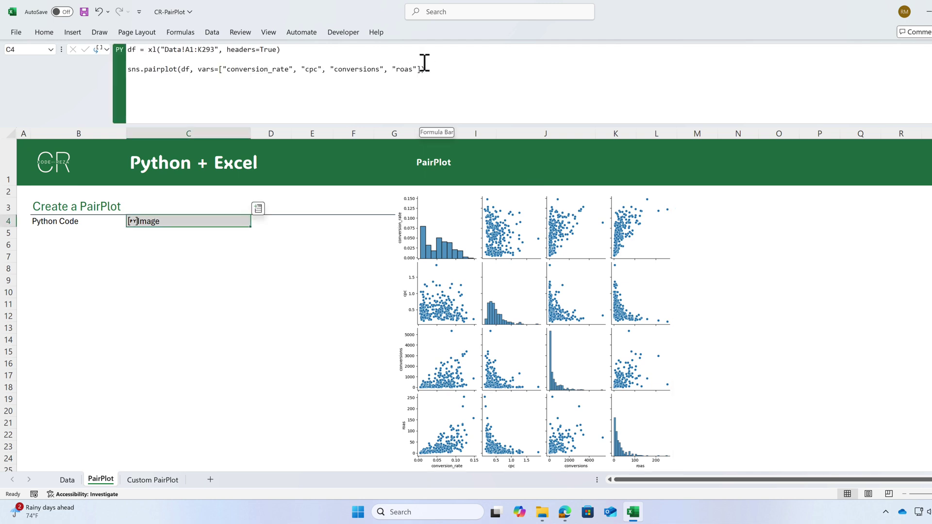
Step: Add hue="platform" to the sns.pairplot call and re-run C4
{"action": "left_click", "coordinate": [425, 71]}
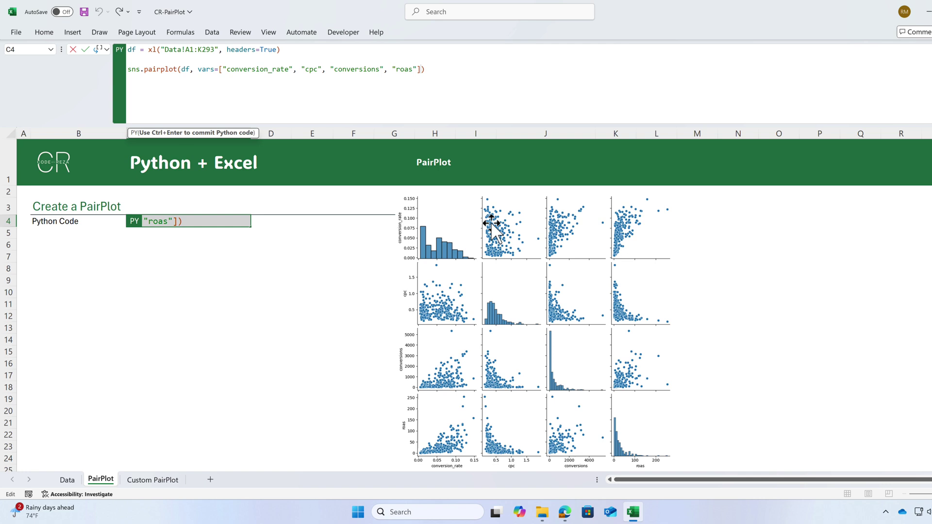
{"action": "type", "text": ", hue="}
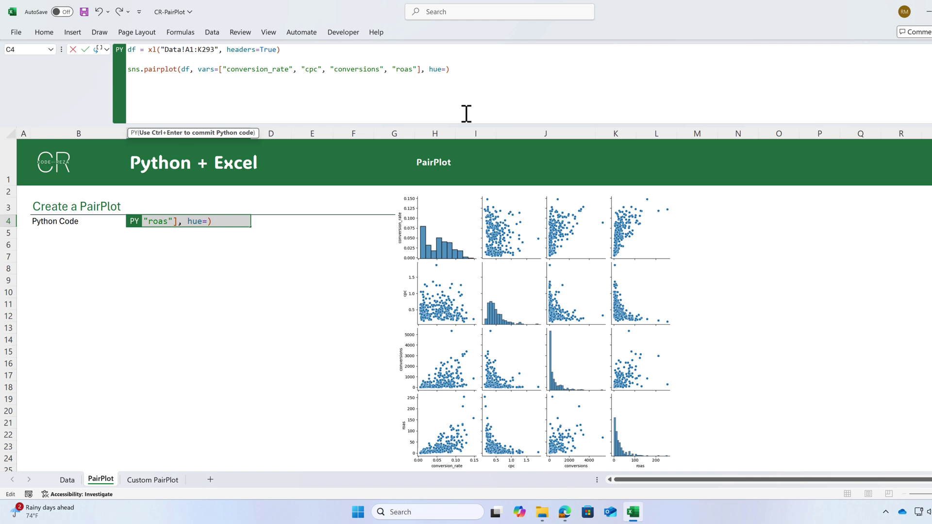
{"action": "type", "text": "\"platform"}
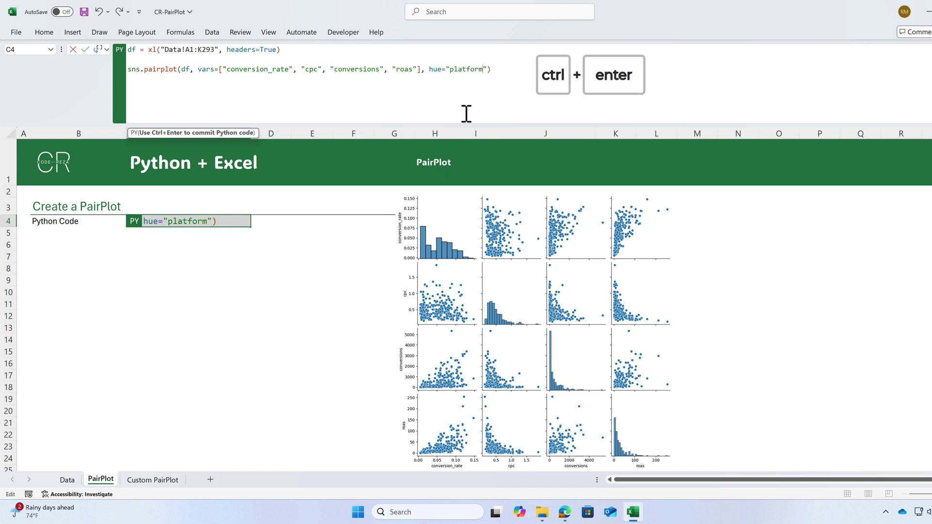
{"action": "key", "text": "ctrl+Return"}
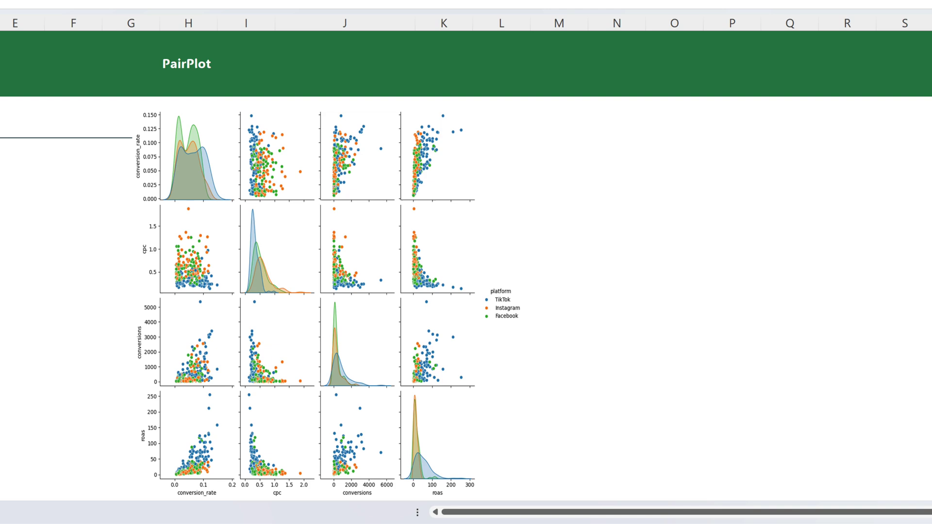
Step: Add palette="Set1" to the pairplot call and re-run it
{"action": "type", "text": "pa"}
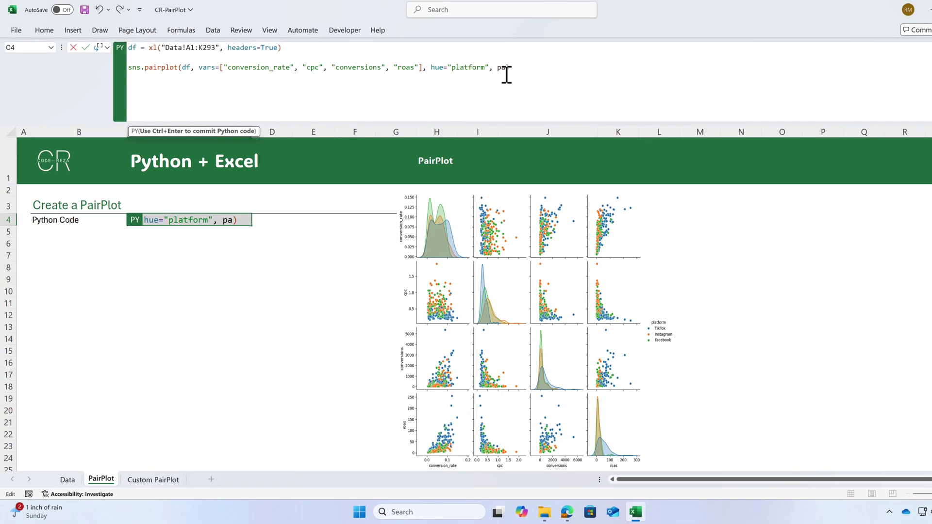
{"action": "type", "text": "lette=\""}
{"action": "key", "text": "Escape"}
{"action": "type", "text": "Set1"}
{"action": "key", "text": "ctrl+Return"}
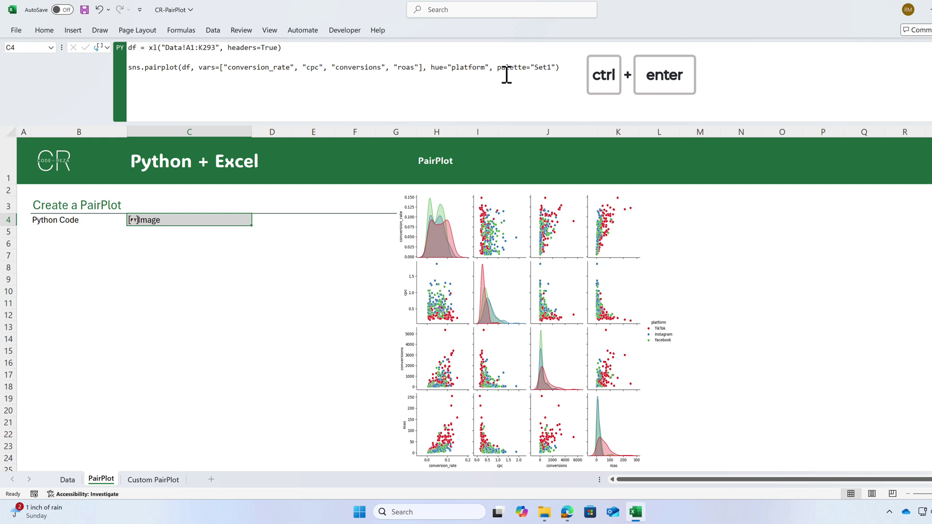
Step: Replace the hue argument in C4's code with a reference to 'Custom PairPlot'!B6:C12
{"action": "left_click", "coordinate": [279, 70]}
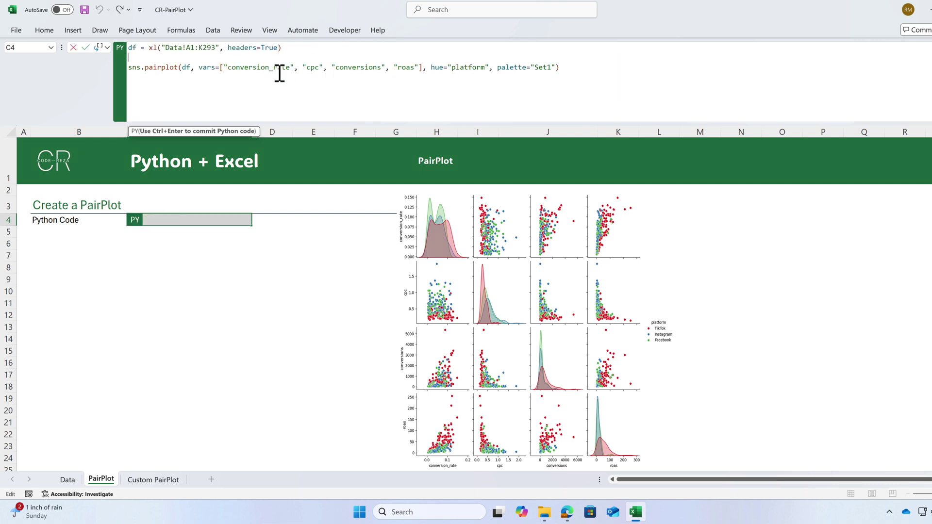
{"action": "left_click", "coordinate": [219, 67]}
{"action": "key", "text": "shift+Home"}
{"action": "left_click", "coordinate": [422, 67], "text": "shift"}
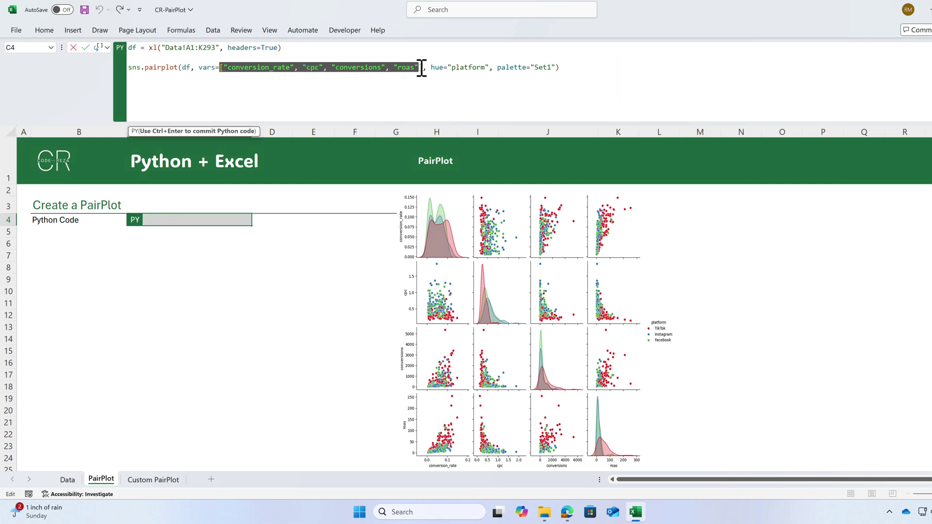
{"action": "left_click_drag", "start_coordinate": [431, 67], "coordinate": [496, 73]}
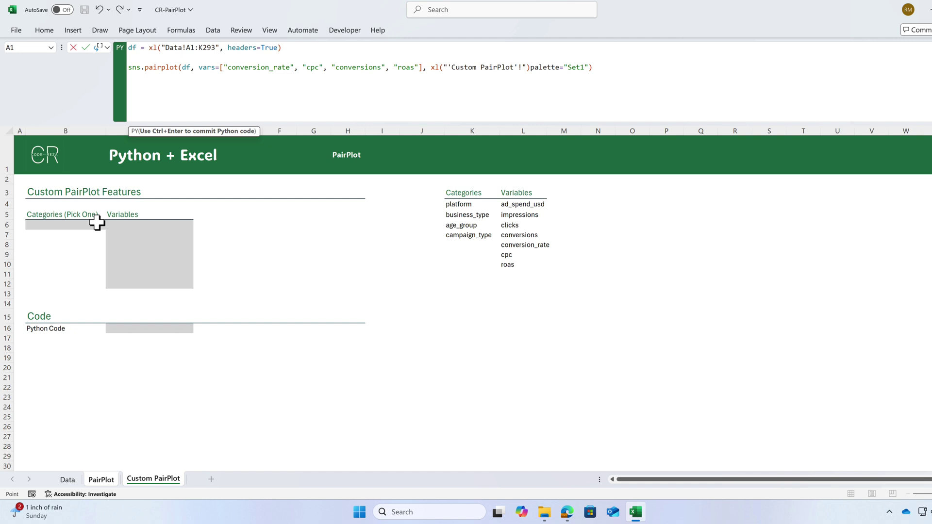
{"action": "left_click_drag", "start_coordinate": [92, 224], "coordinate": [181, 285]}
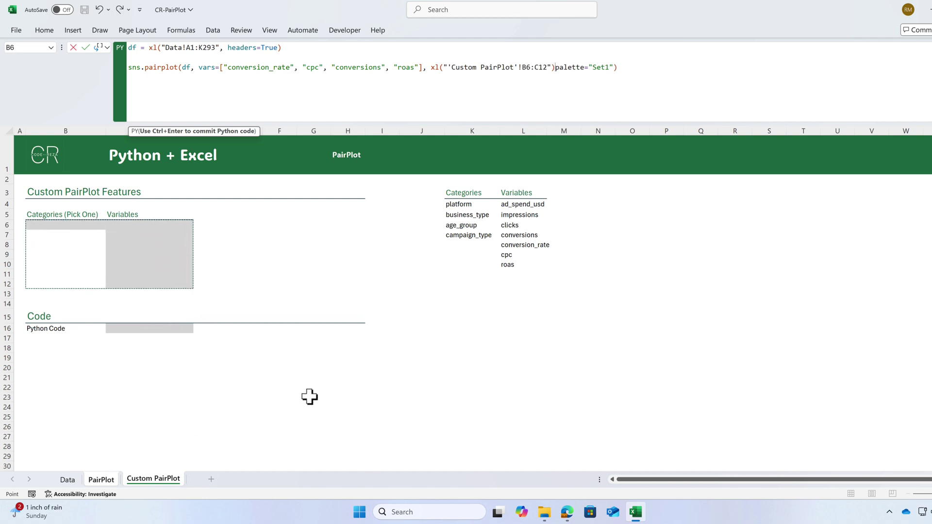
Step: Cancel the code edit and review B6's category choices and the Categories source list
{"action": "key", "text": "Escape"}
{"action": "left_click", "coordinate": [75, 225]}
{"action": "left_click", "coordinate": [111, 224]}
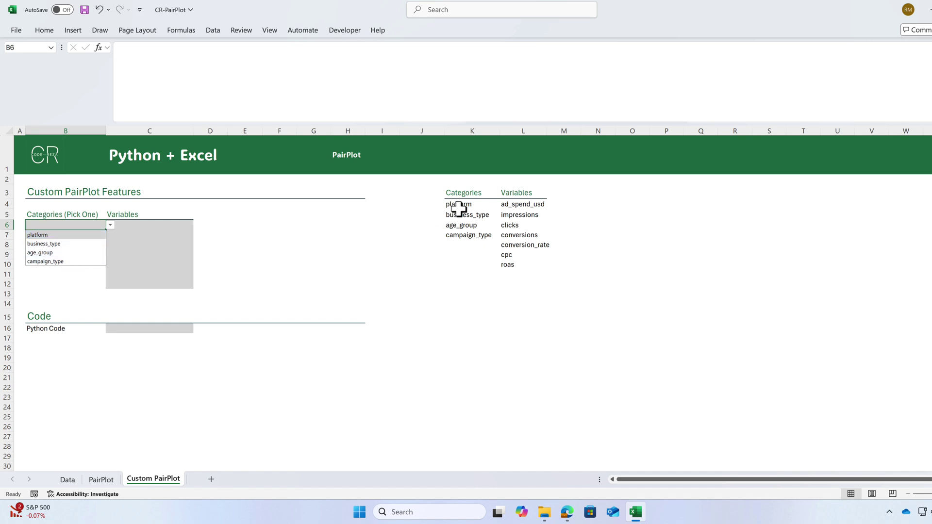
{"action": "left_click_drag", "start_coordinate": [459, 204], "coordinate": [458, 234]}
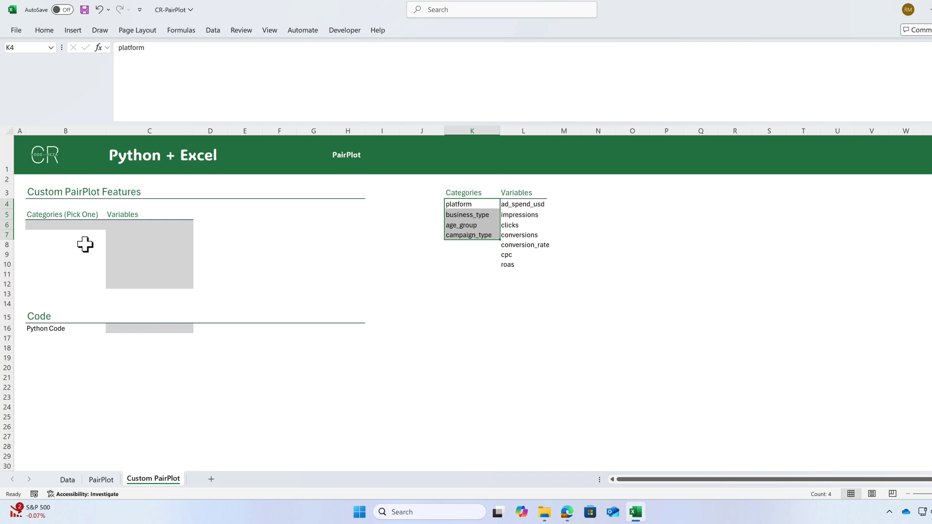
{"action": "left_click", "coordinate": [73, 226]}
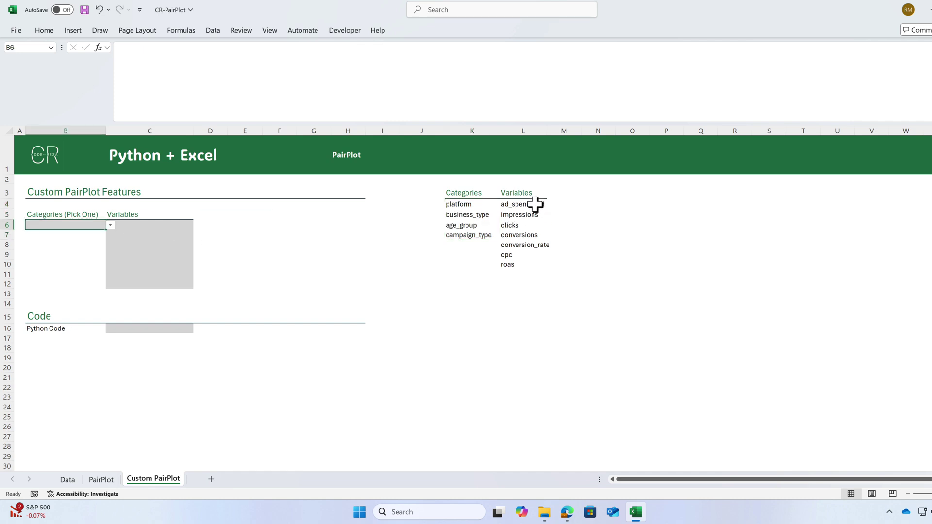
Step: Review the Variables source list and set category B6 to platform
{"action": "left_click_drag", "start_coordinate": [534, 203], "coordinate": [531, 264]}
{"action": "left_click", "coordinate": [136, 233]}
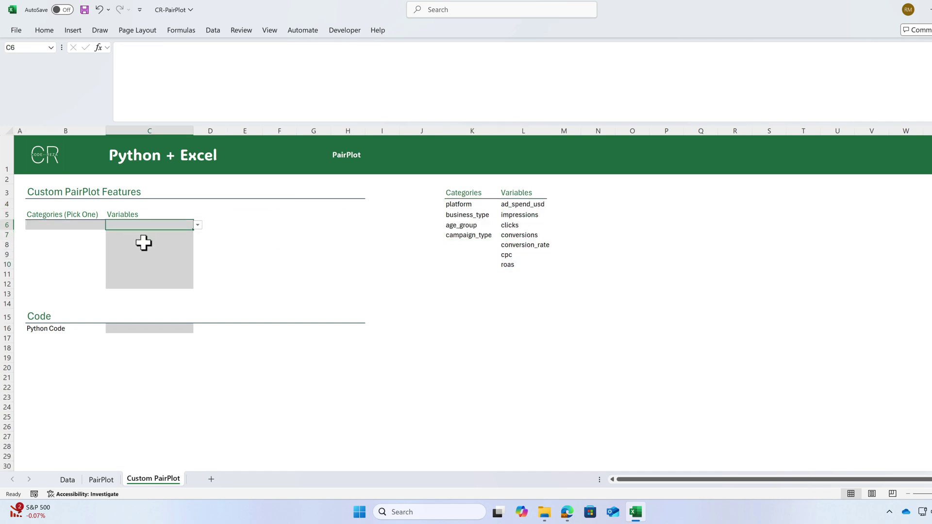
{"action": "left_click", "coordinate": [77, 225]}
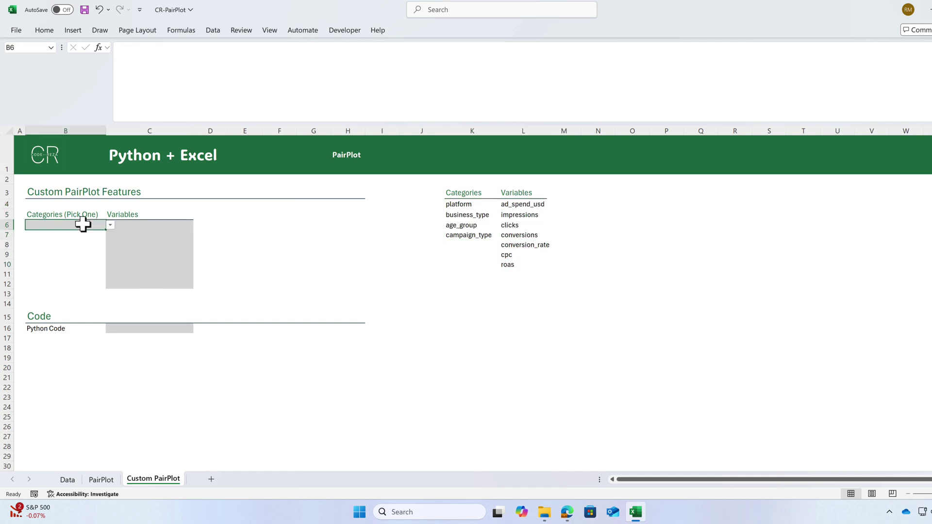
{"action": "left_click", "coordinate": [111, 225]}
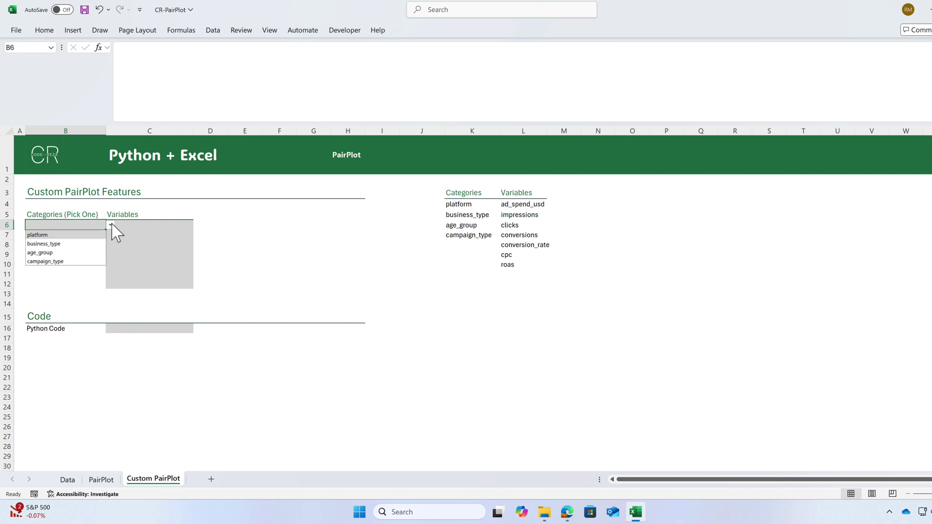
{"action": "left_click", "coordinate": [58, 235]}
Step: Choose clicks, conversion_rate and cpc as the variables in C6, C7 and C8
{"action": "left_click", "coordinate": [160, 228]}
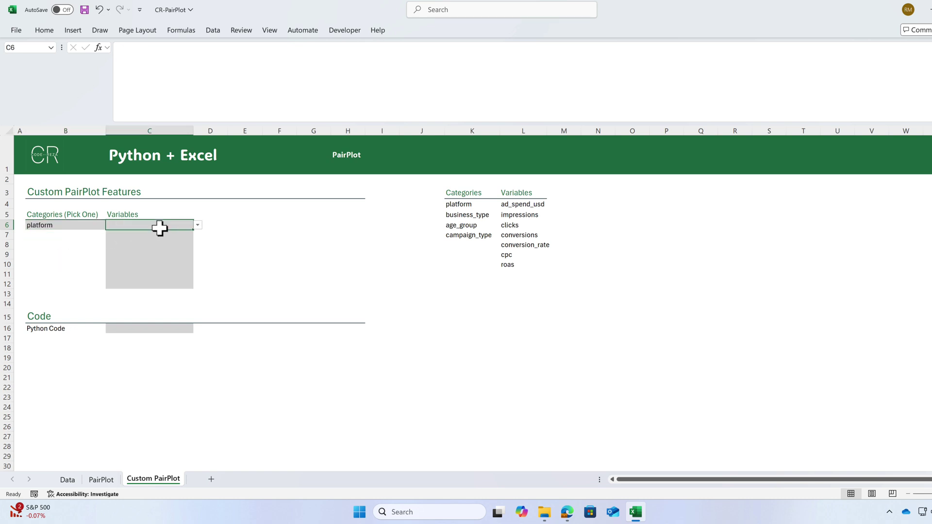
{"action": "left_click", "coordinate": [198, 225]}
{"action": "left_click", "coordinate": [156, 252]}
{"action": "left_click", "coordinate": [181, 237]}
{"action": "left_click", "coordinate": [197, 235]}
{"action": "left_click", "coordinate": [161, 279]}
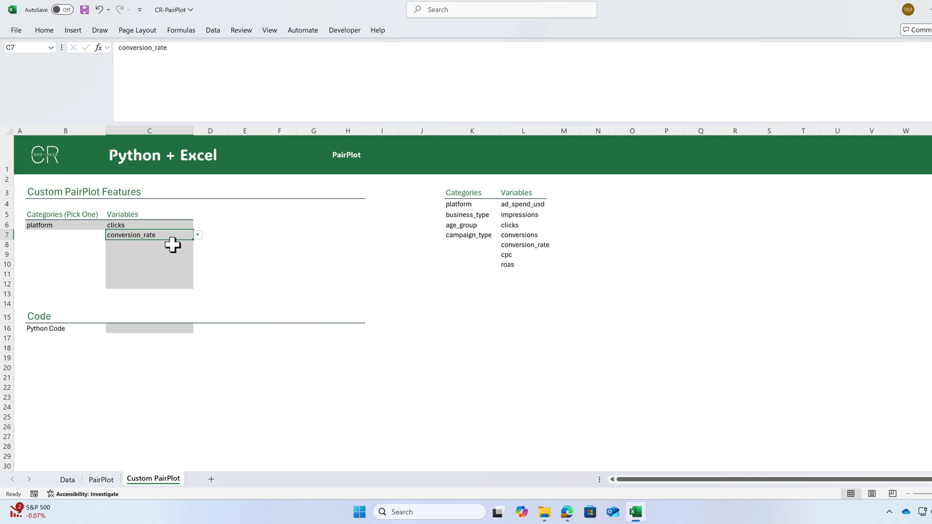
{"action": "left_click", "coordinate": [184, 245]}
{"action": "left_click", "coordinate": [198, 245]}
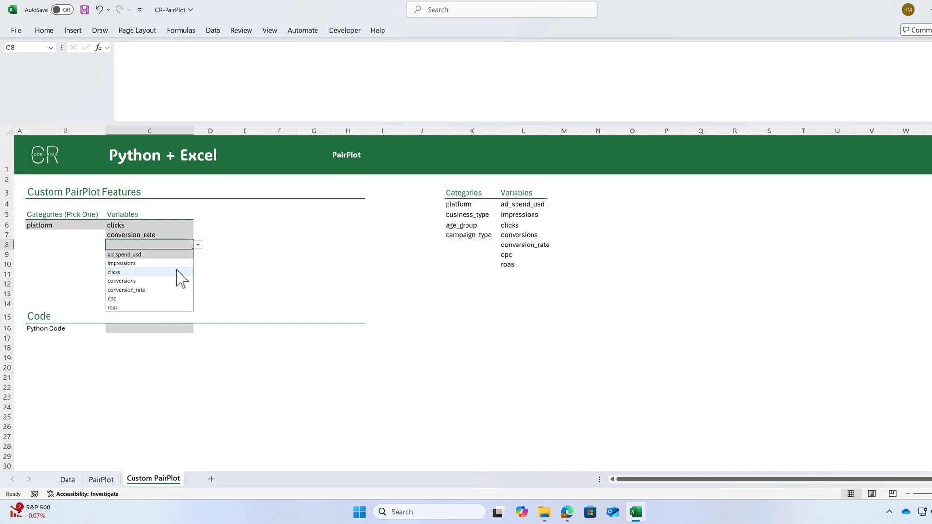
{"action": "left_click", "coordinate": [156, 299]}
{"action": "left_click", "coordinate": [136, 330]}
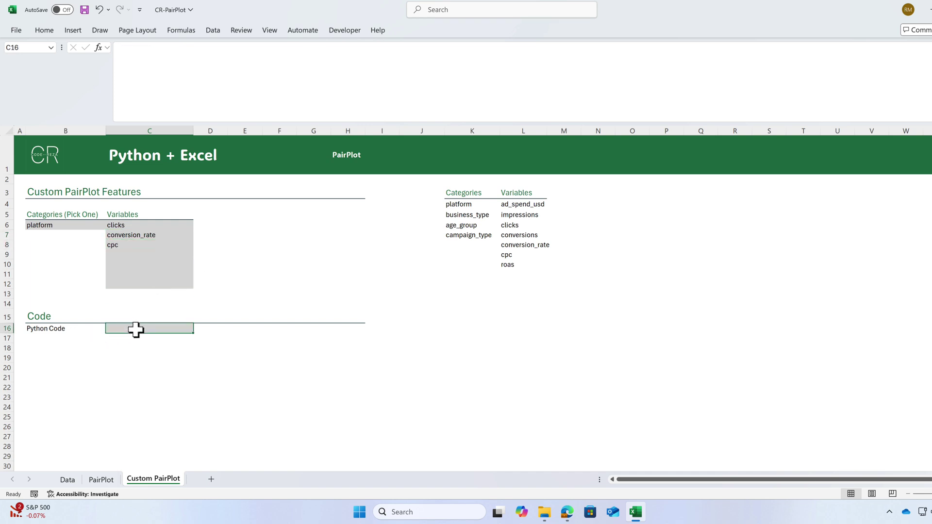
Step: Make C16 a Python cell loading Data!A1:K293 with headers into df
{"action": "key", "text": "ctrl+alt+shift+p"}
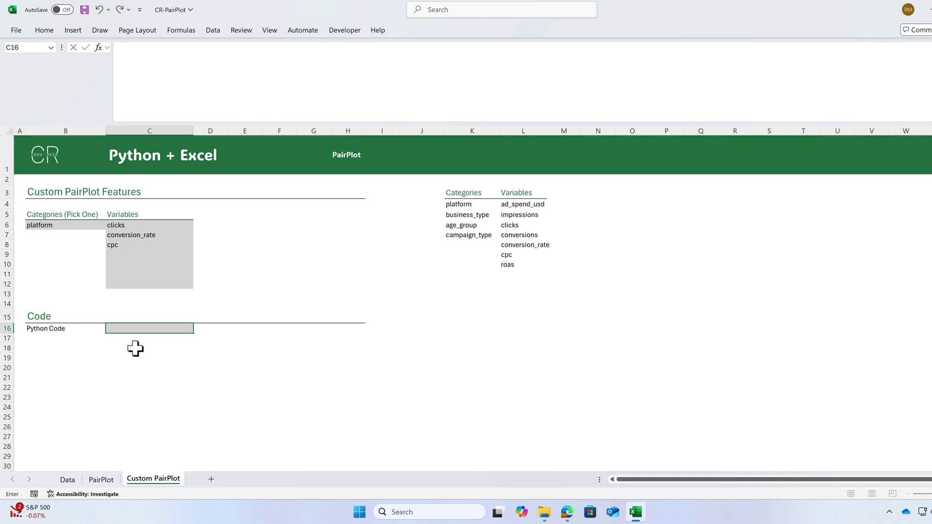
{"action": "type", "text": "=py"}
{"action": "key", "text": "Tab"}
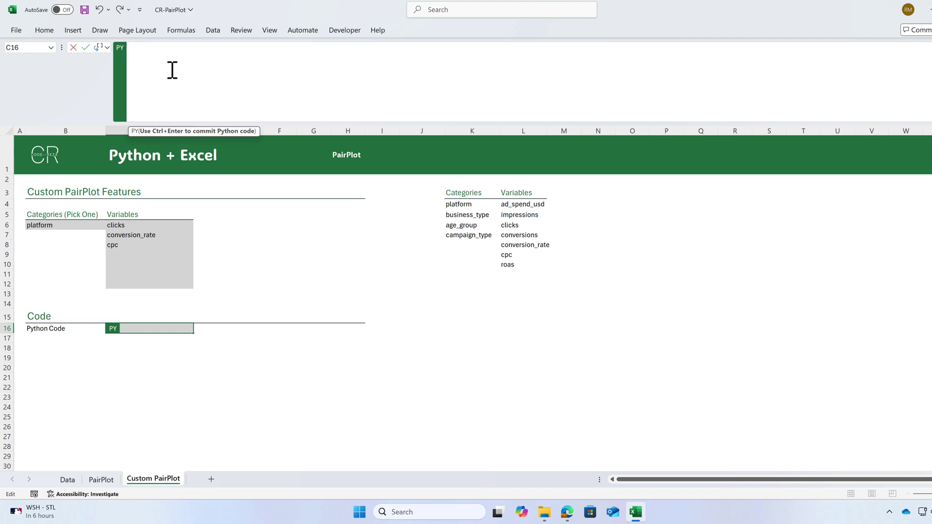
{"action": "type", "text": "df ="}
{"action": "left_click", "coordinate": [67, 480]}
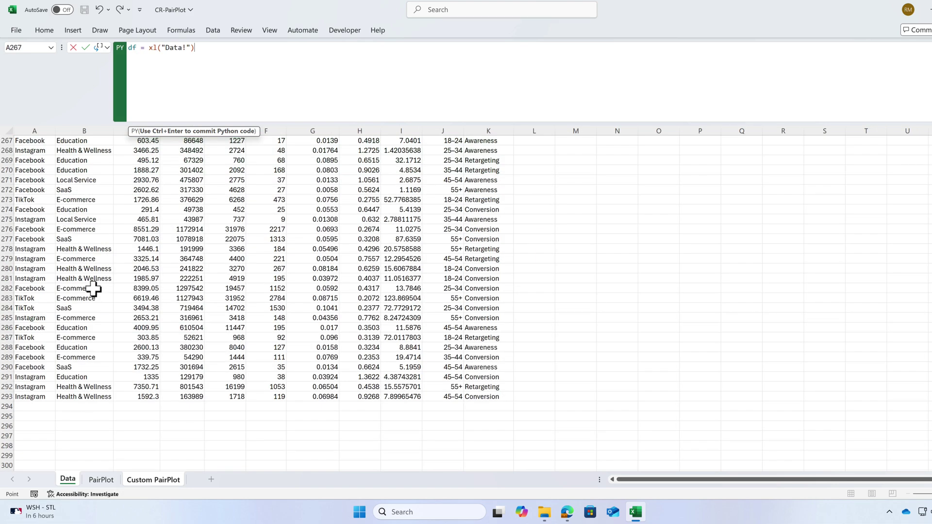
{"action": "left_click_drag", "start_coordinate": [480, 396], "coordinate": [13, 139]}
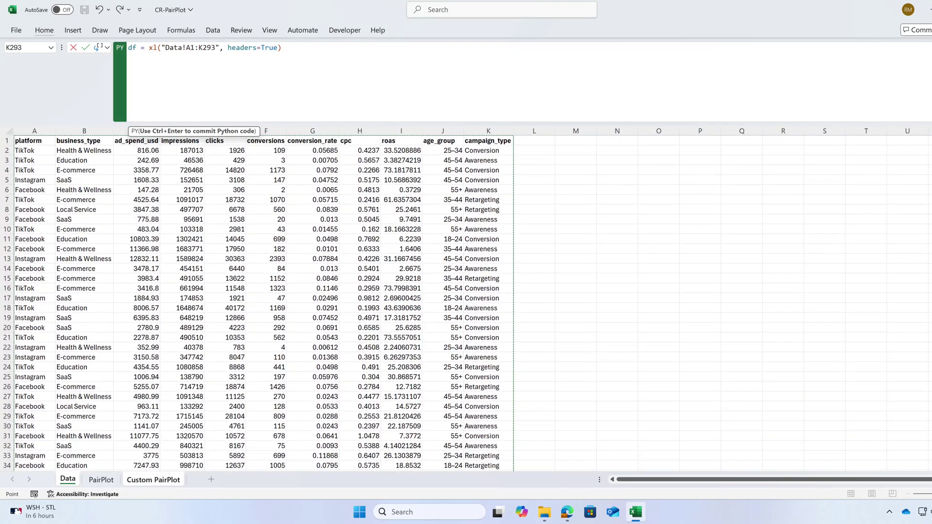
{"action": "left_click", "coordinate": [123, 66]}
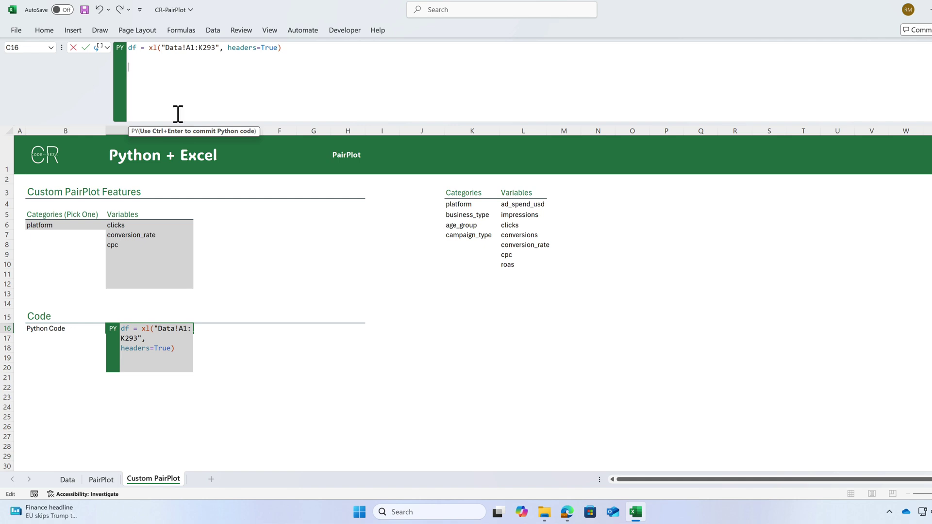
Step: Add plot_vars = xl("'Custom PairPlot'!C6:C12") to read the variable inputs
{"action": "type", "text": "plot_vars ="}
{"action": "left_click", "coordinate": [149, 226]}
{"action": "left_click_drag", "start_coordinate": [149, 226], "coordinate": [149, 288]}
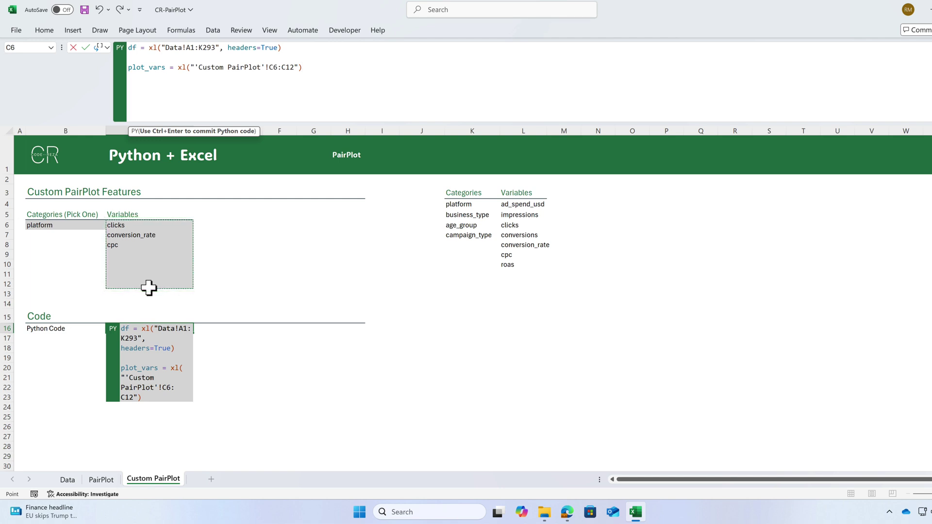
Step: Add a trailing plot_vars line to C16's code and run it to inspect the DataFrame result
{"action": "key", "text": "Return"}
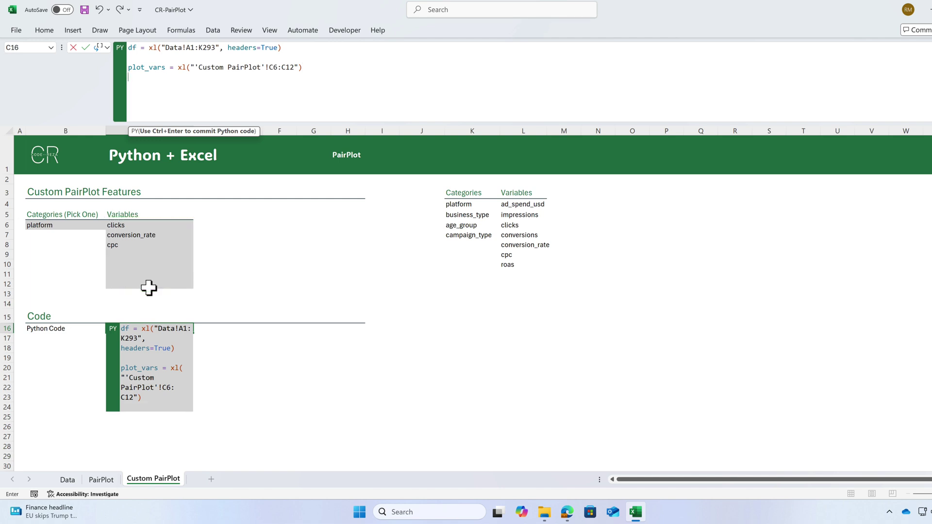
{"action": "type", "text": "plot"}
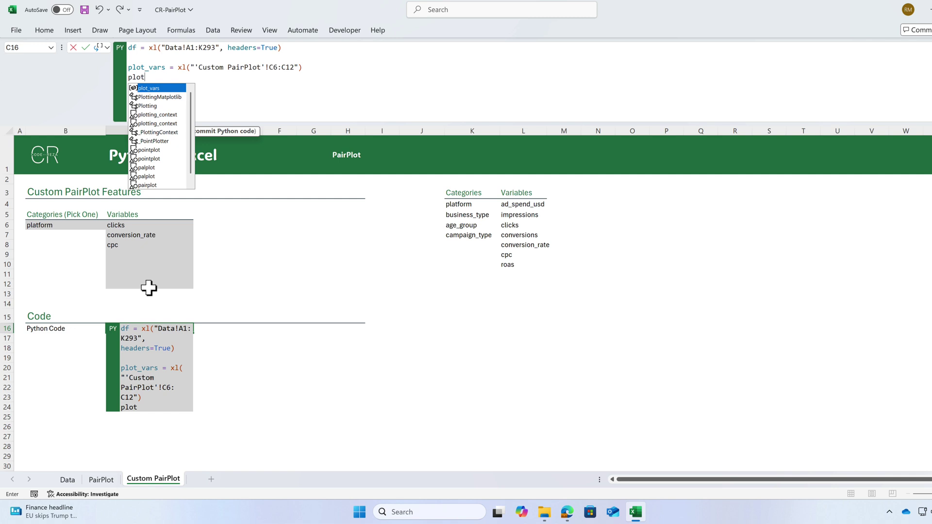
{"action": "type", "text": "_"}
{"action": "key", "text": "Tab"}
{"action": "key", "text": "ctrl+Return"}
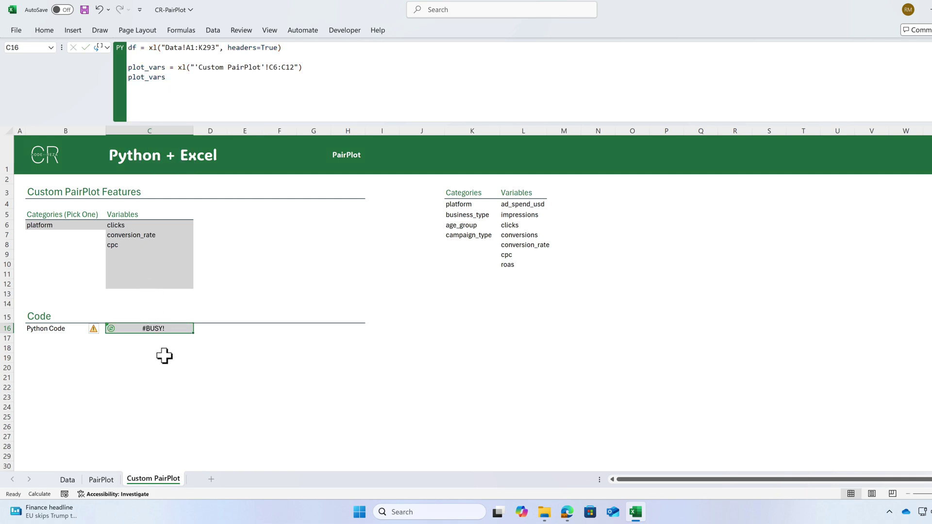
{"action": "left_click", "coordinate": [111, 329]}
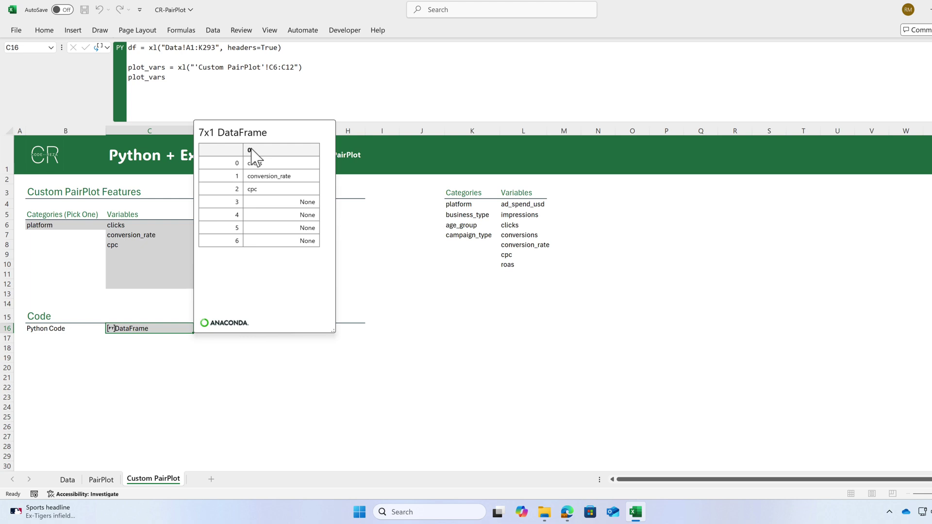
Step: Append [0].dropna().tolist() to the Variables line so plot_vars becomes a clean list
{"action": "left_click", "coordinate": [308, 72]}
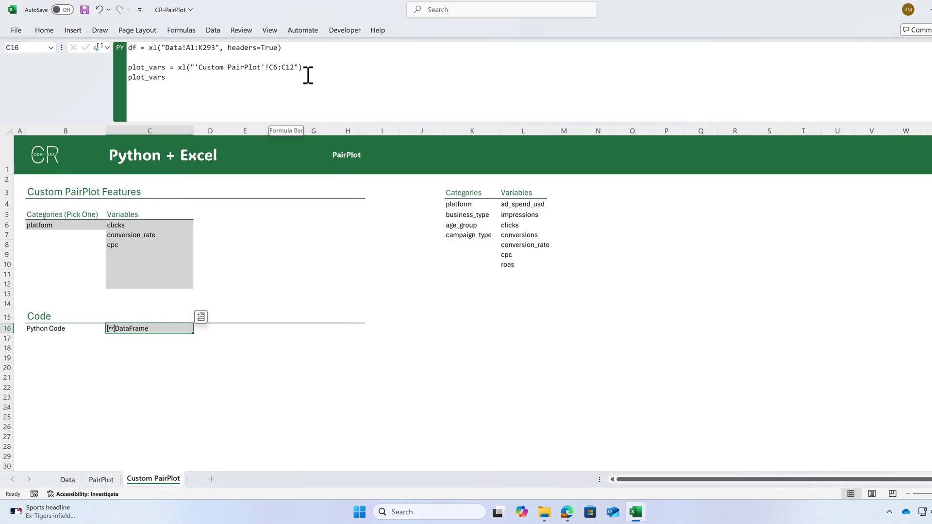
{"action": "type", "text": "["}
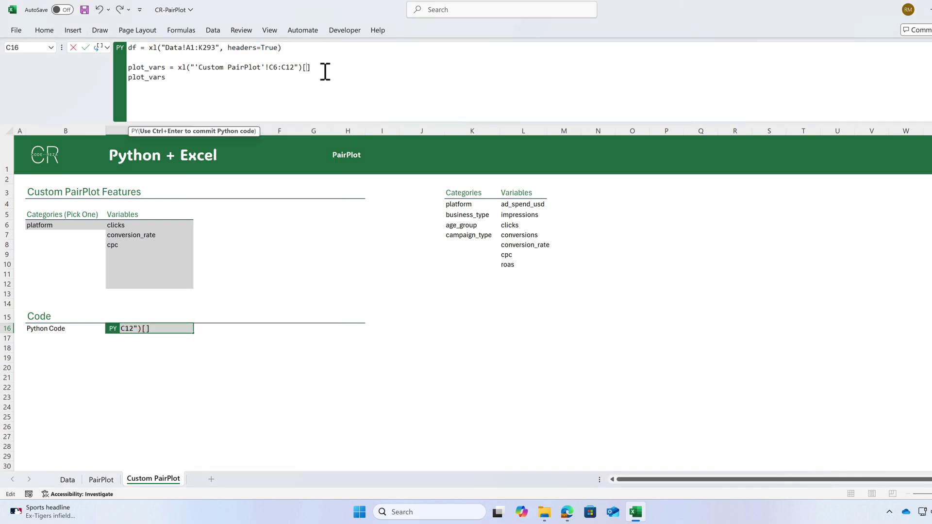
{"action": "type", "text": "0].dropna"}
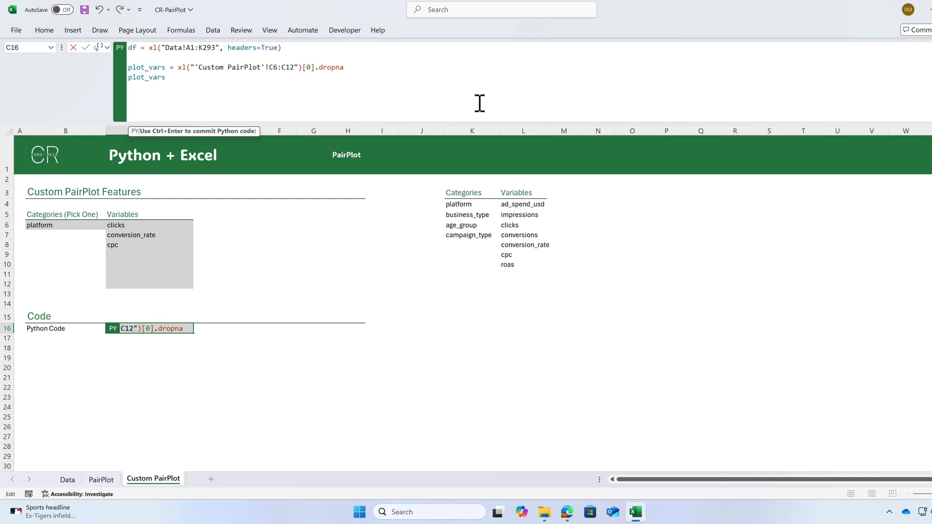
{"action": "type", "text": "().tolist()"}
{"action": "key", "text": "ctrl+Return"}
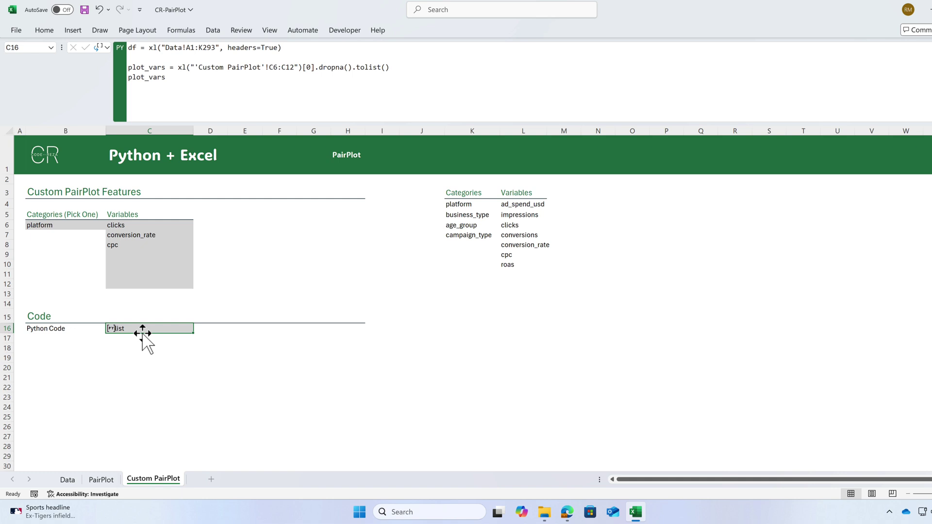
{"action": "left_click", "coordinate": [113, 334]}
{"action": "left_click", "coordinate": [316, 80]}
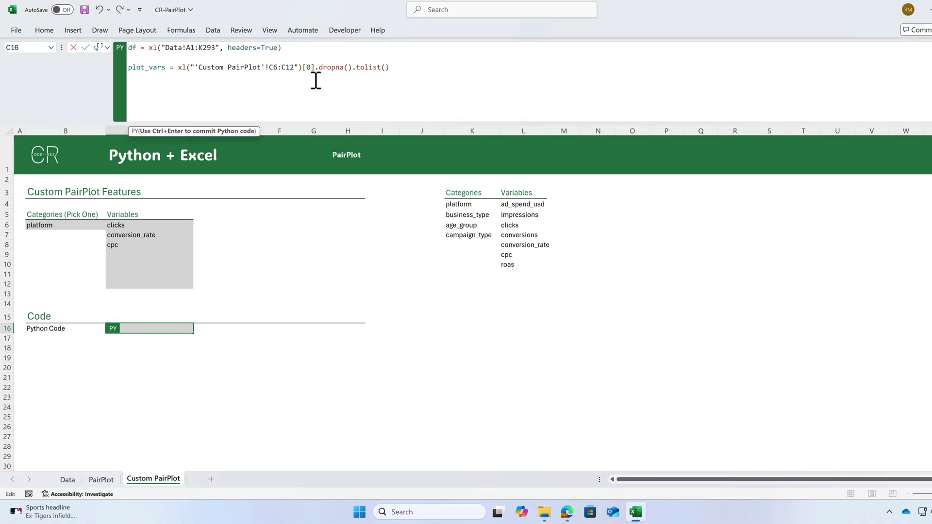
Step: Call sns.pairplot(df, vars=plot_vars, hue=xl("B6"), palette="Set1") in C16 and run it
{"action": "type", "text": "sns.pairplot("}
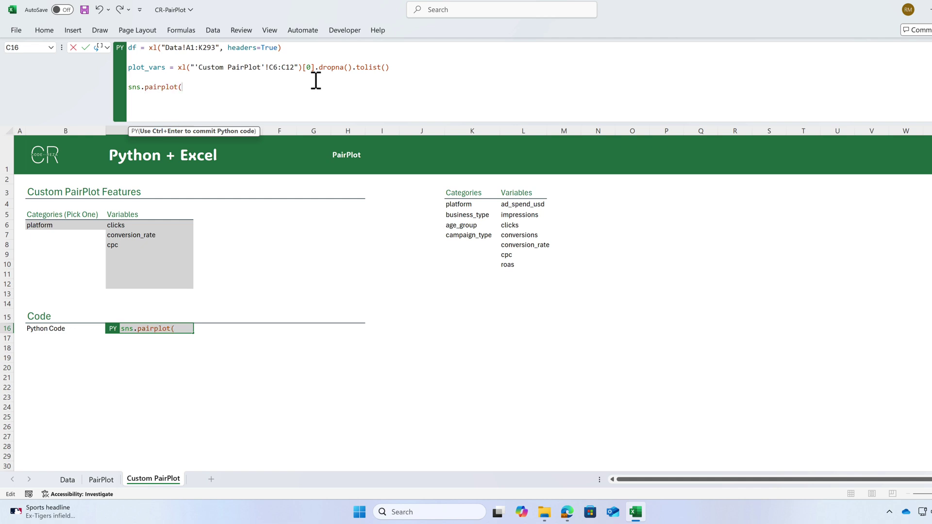
{"action": "type", "text": "df"}
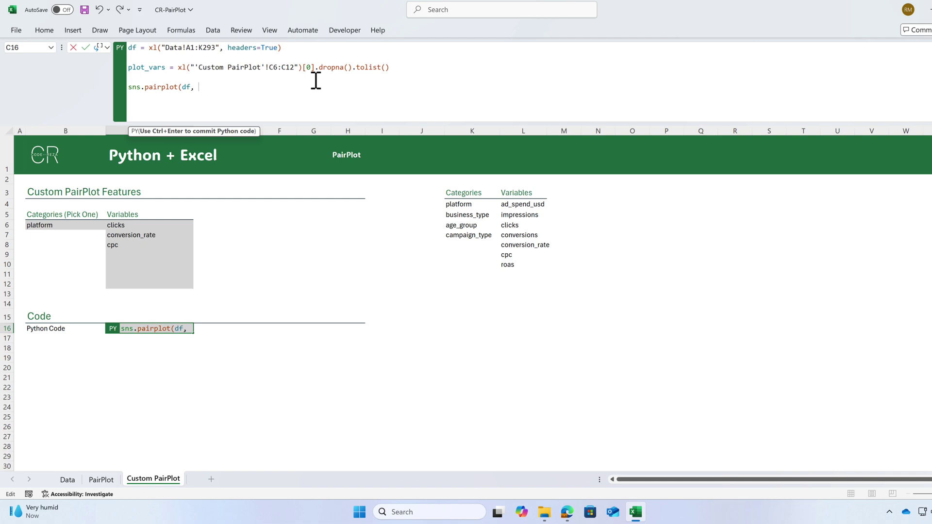
{"action": "type", "text": ", vars=plot_vars"}
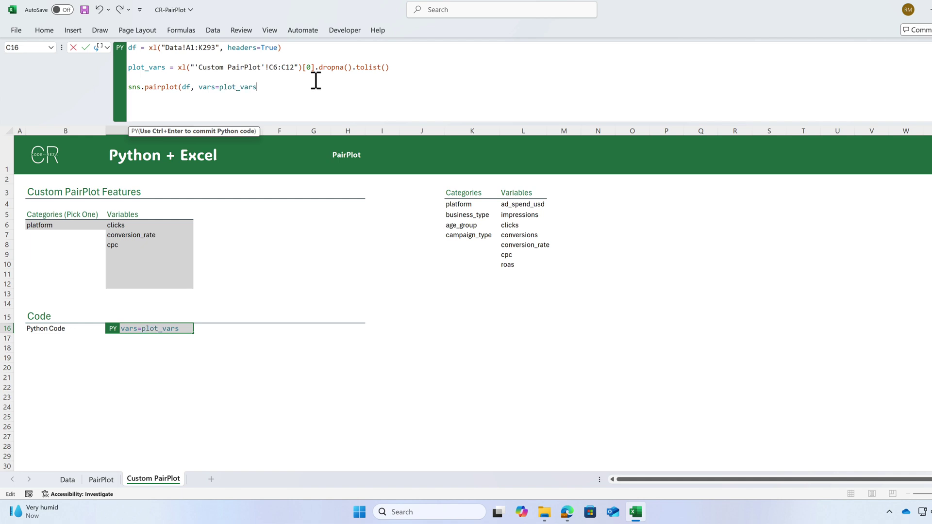
{"action": "type", "text": ", hue="}
{"action": "left_click", "coordinate": [47, 226]}
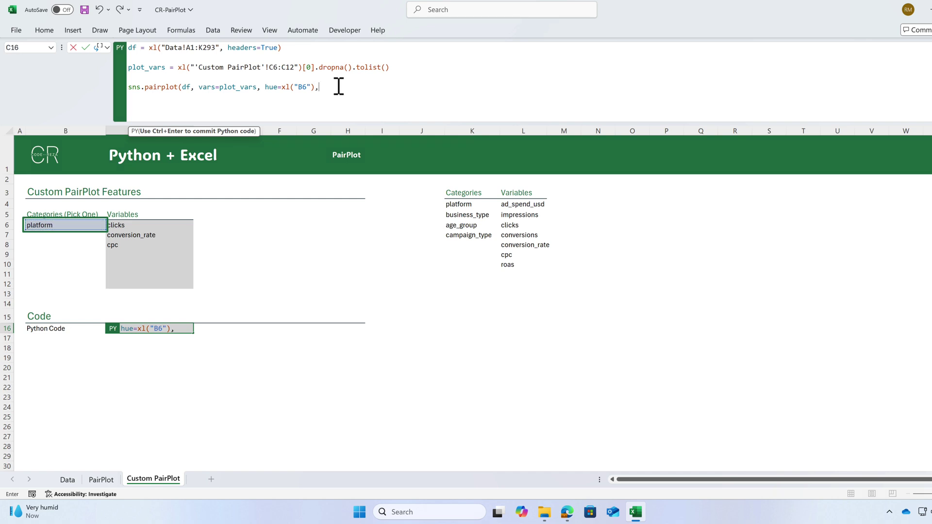
{"action": "type", "text": ", "}
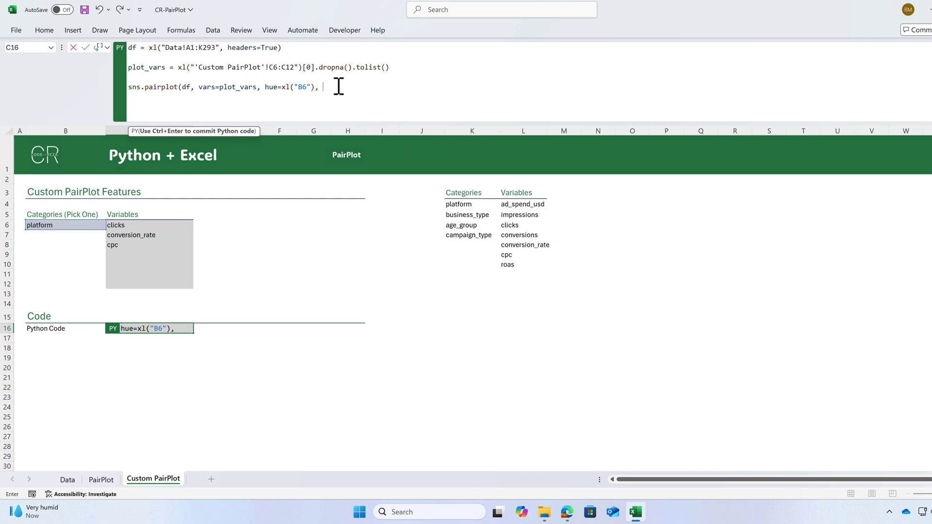
{"action": "type", "text": "palette="}
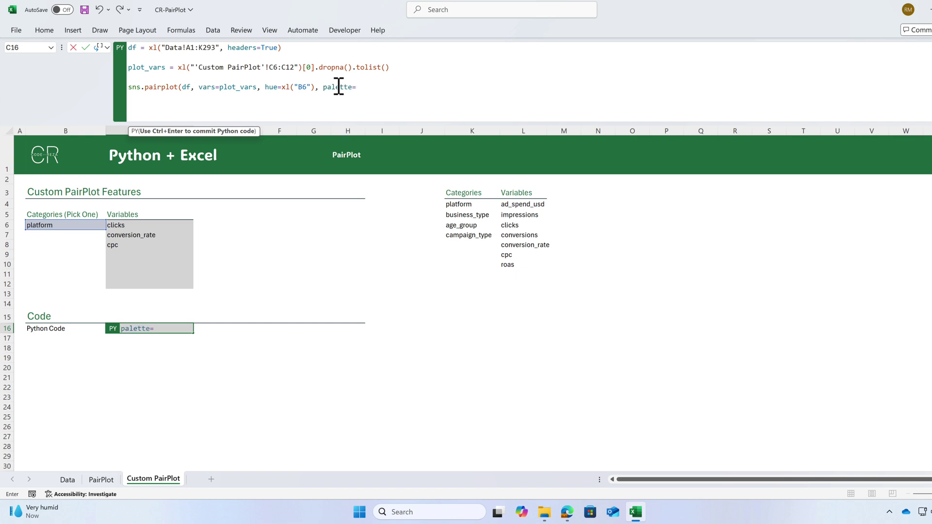
{"action": "type", "text": "\"Set1\")"}
{"action": "key", "text": "ctrl+Return"}
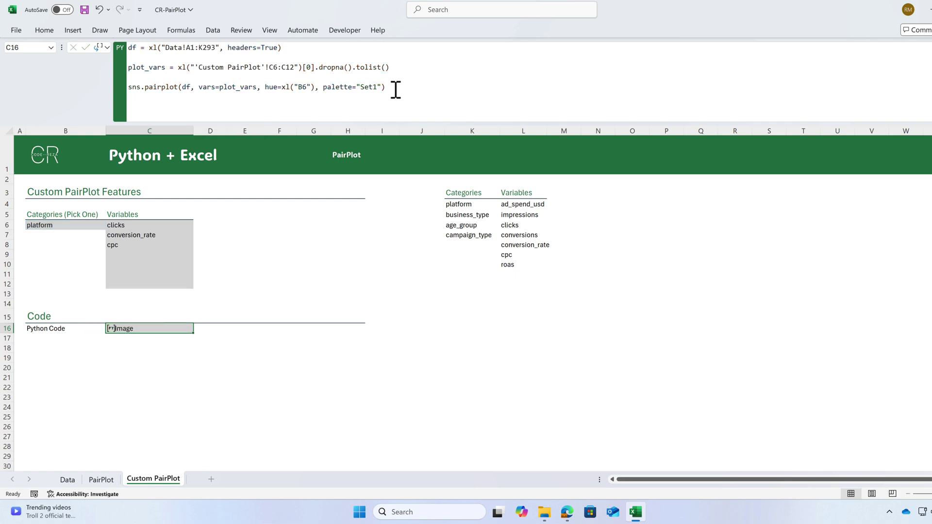
{"action": "left_click", "coordinate": [112, 330]}
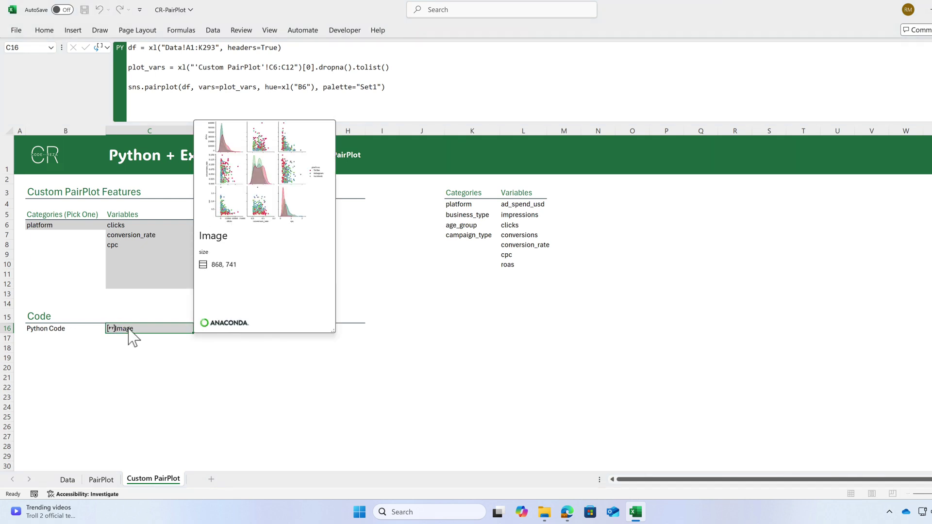
Step: Display C16's pair plot over the cells and move it right of the features area
{"action": "left_click", "coordinate": [134, 336]}
{"action": "right_click", "coordinate": [129, 331]}
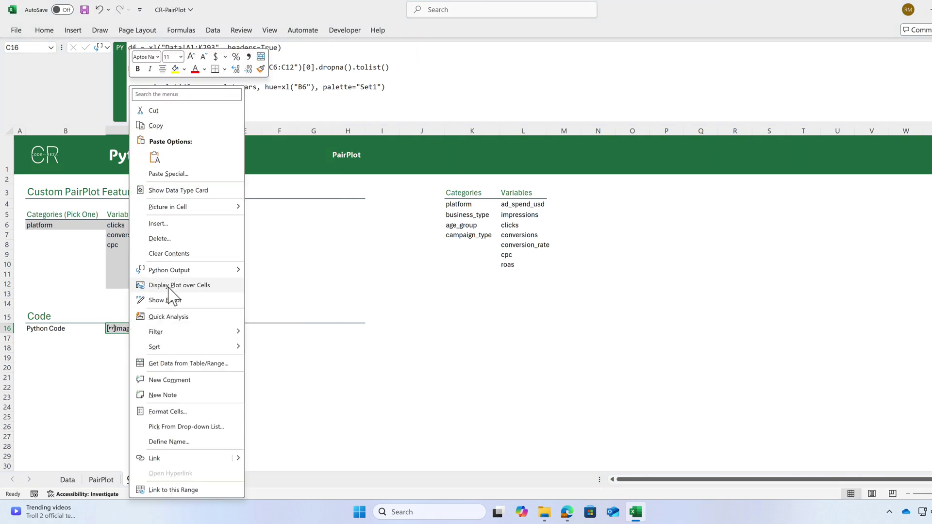
{"action": "left_click", "coordinate": [168, 289]}
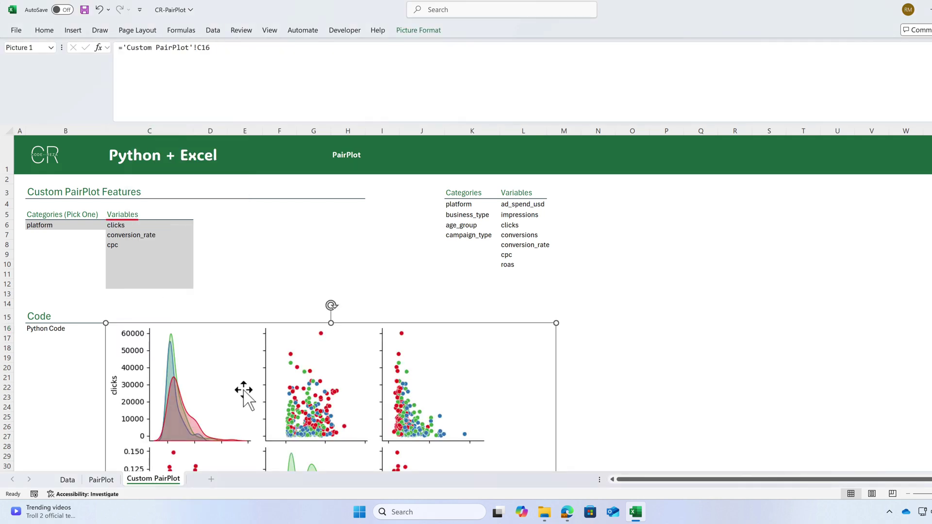
{"action": "left_click_drag", "start_coordinate": [243, 387], "coordinate": [522, 231]}
{"action": "left_click", "coordinate": [242, 305]}
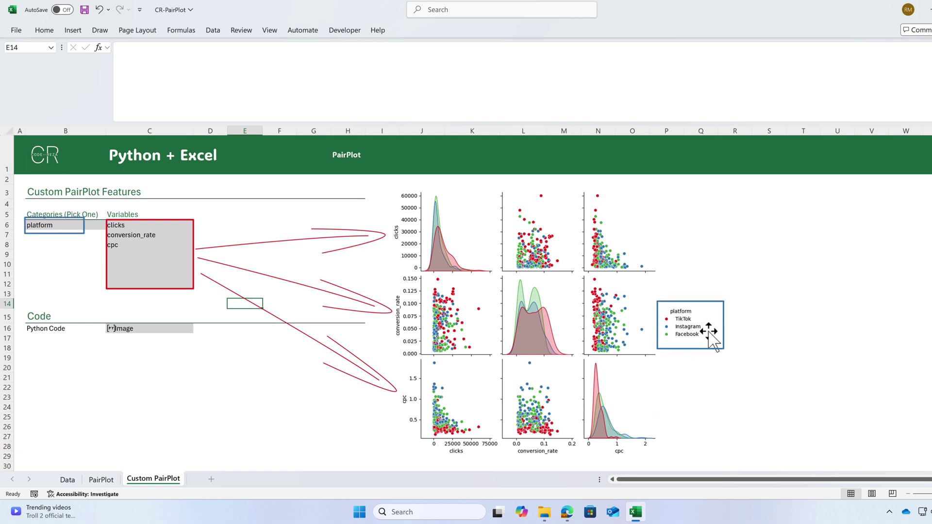
Step: Delete cpc from variable cell C8, leaving clicks and conversion_rate
{"action": "left_click", "coordinate": [116, 245]}
{"action": "key", "text": "Delete"}
{"action": "left_click", "coordinate": [221, 266]}
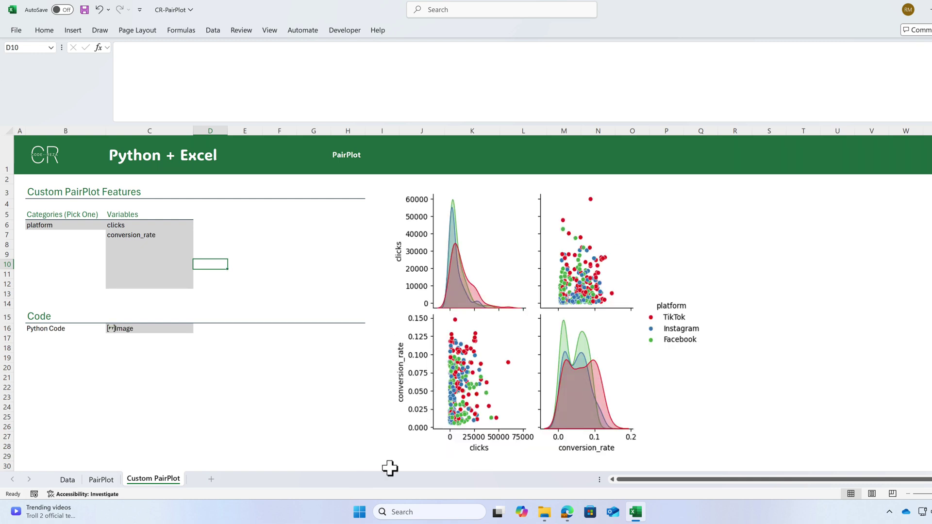
Step: Pick cpc in C8's dropdown and roas in C9's dropdown for a 4×4 plot
{"action": "left_click", "coordinate": [178, 245]}
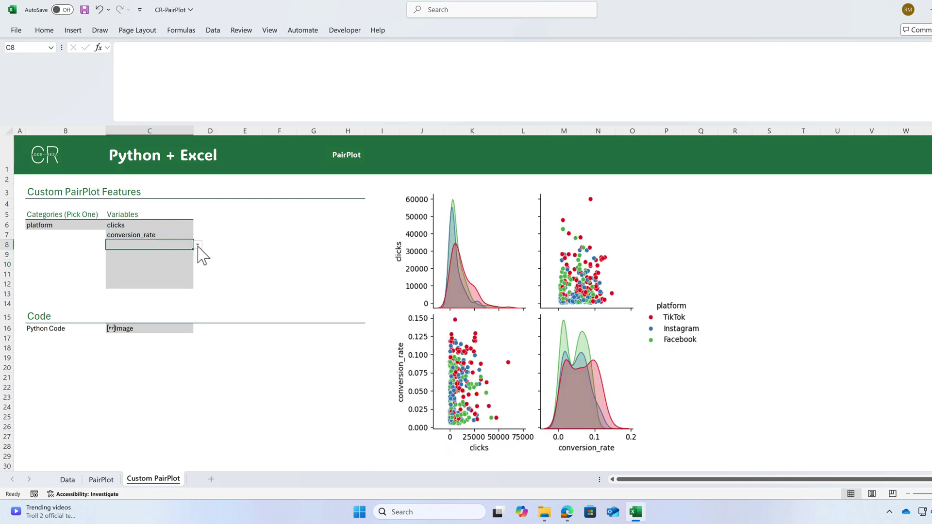
{"action": "left_click", "coordinate": [198, 246]}
{"action": "left_click", "coordinate": [141, 297]}
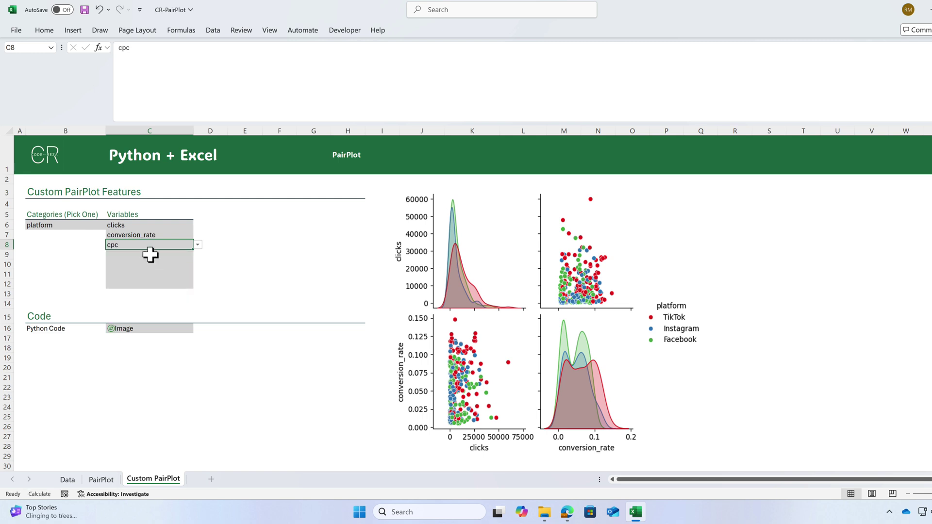
{"action": "left_click", "coordinate": [150, 255]}
{"action": "left_click", "coordinate": [198, 254]}
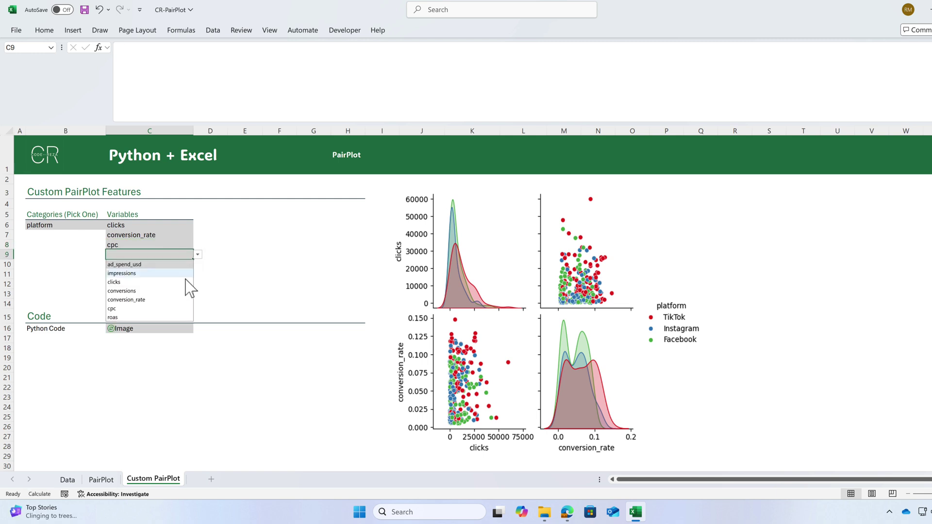
{"action": "left_click", "coordinate": [127, 318]}
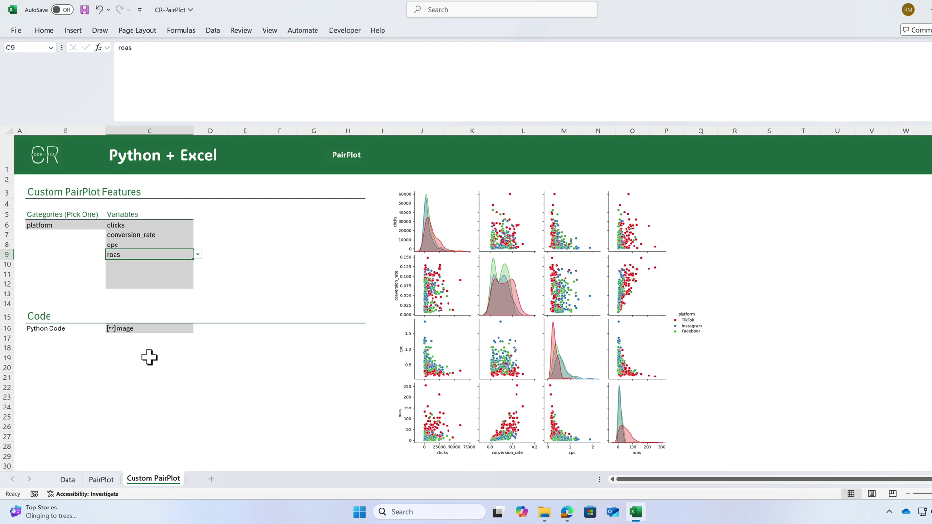
Step: Change the B6 category dropdown to age_group, then deselect B6
{"action": "left_click", "coordinate": [73, 223]}
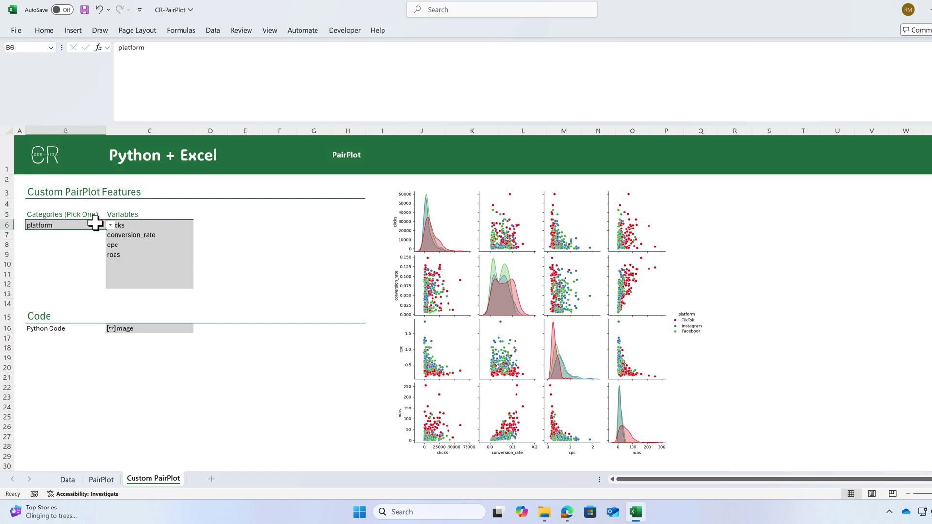
{"action": "left_click", "coordinate": [110, 227]}
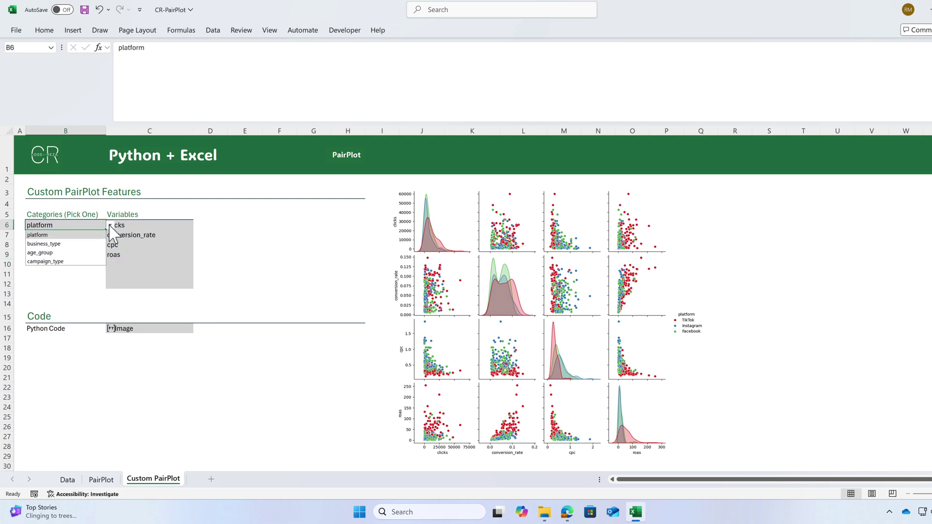
{"action": "left_click", "coordinate": [83, 253]}
{"action": "left_click", "coordinate": [75, 351]}
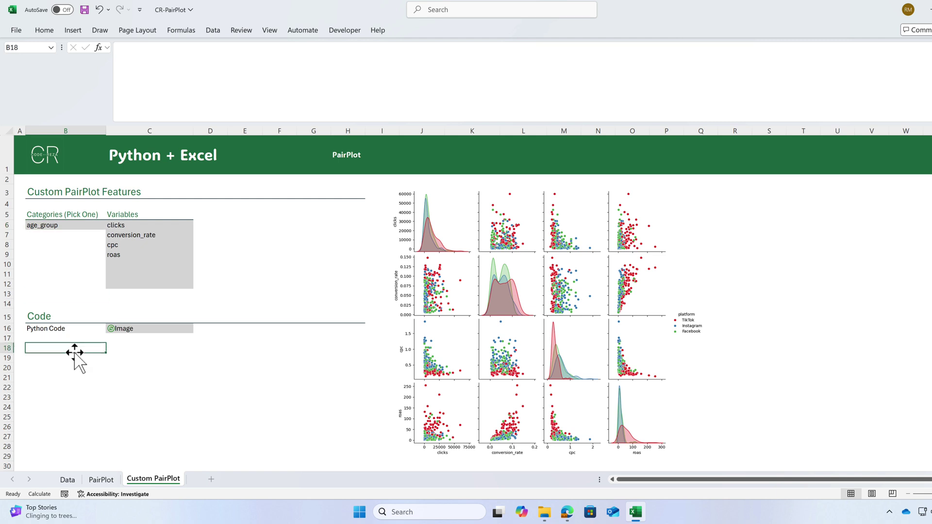